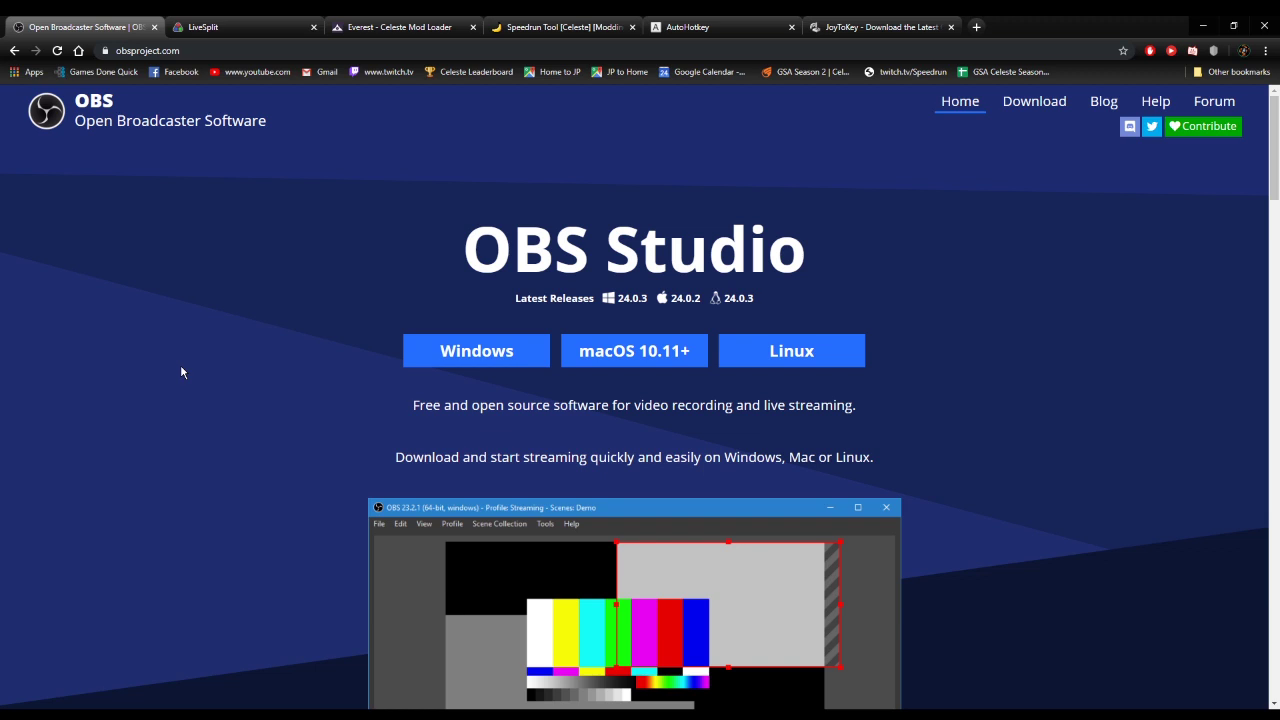
Step: Look through the LiveSplit, Everest mod loader and Speedrun Tool web pages
click(240, 27)
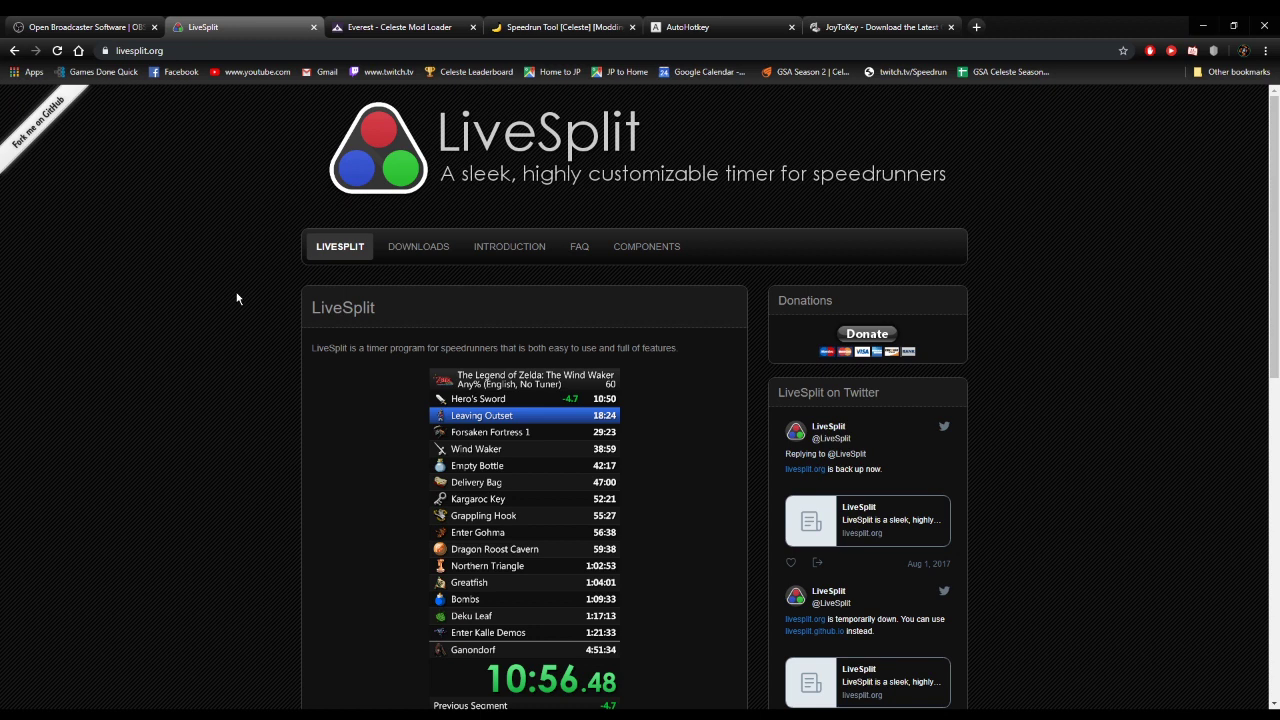
key(ctrl+Tab)
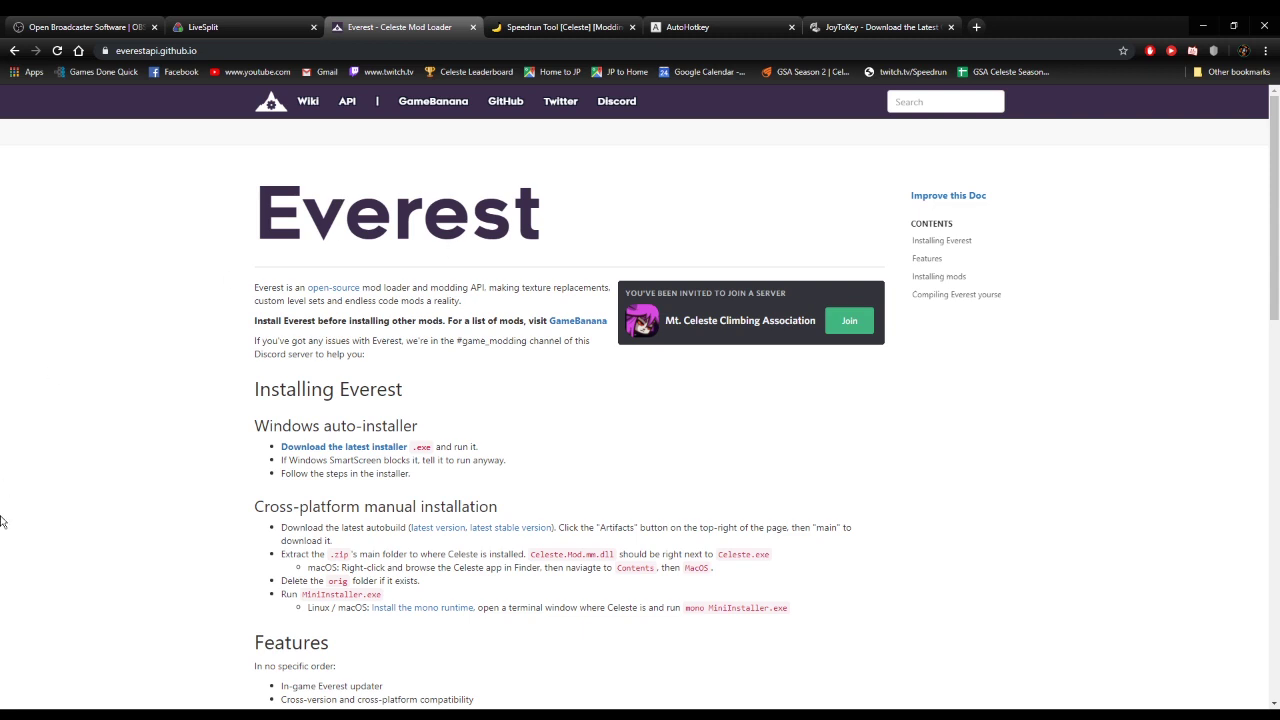
click(495, 26)
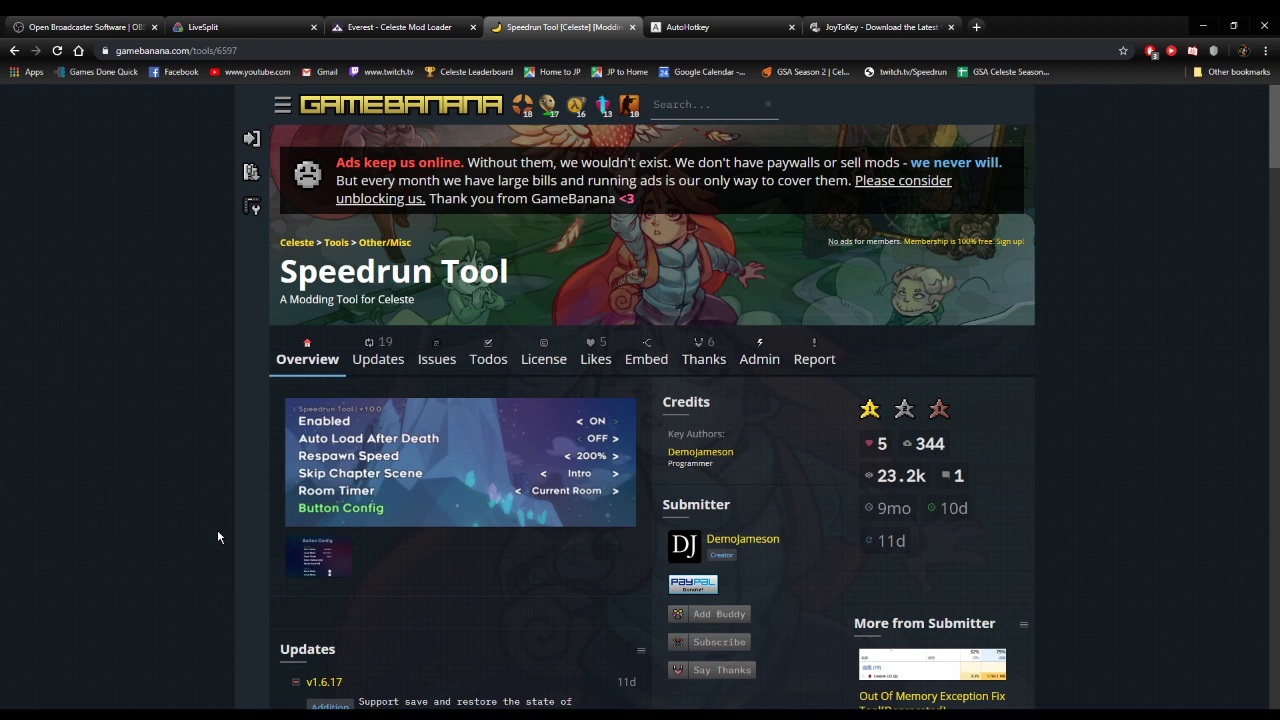
Step: Switch to File Explorer and inspect the Celeste.exe files in the orig subfolder and the main Celeste folder
key(alt+Tab)
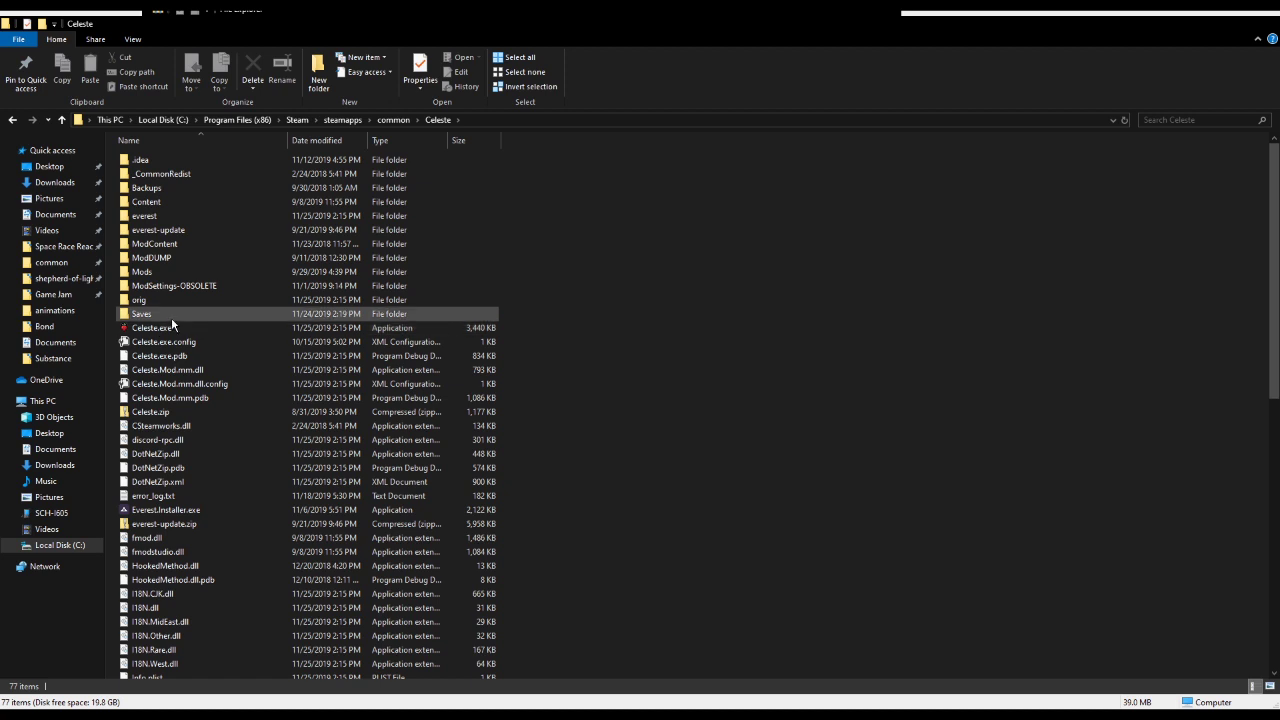
click(145, 304)
double_click(145, 304)
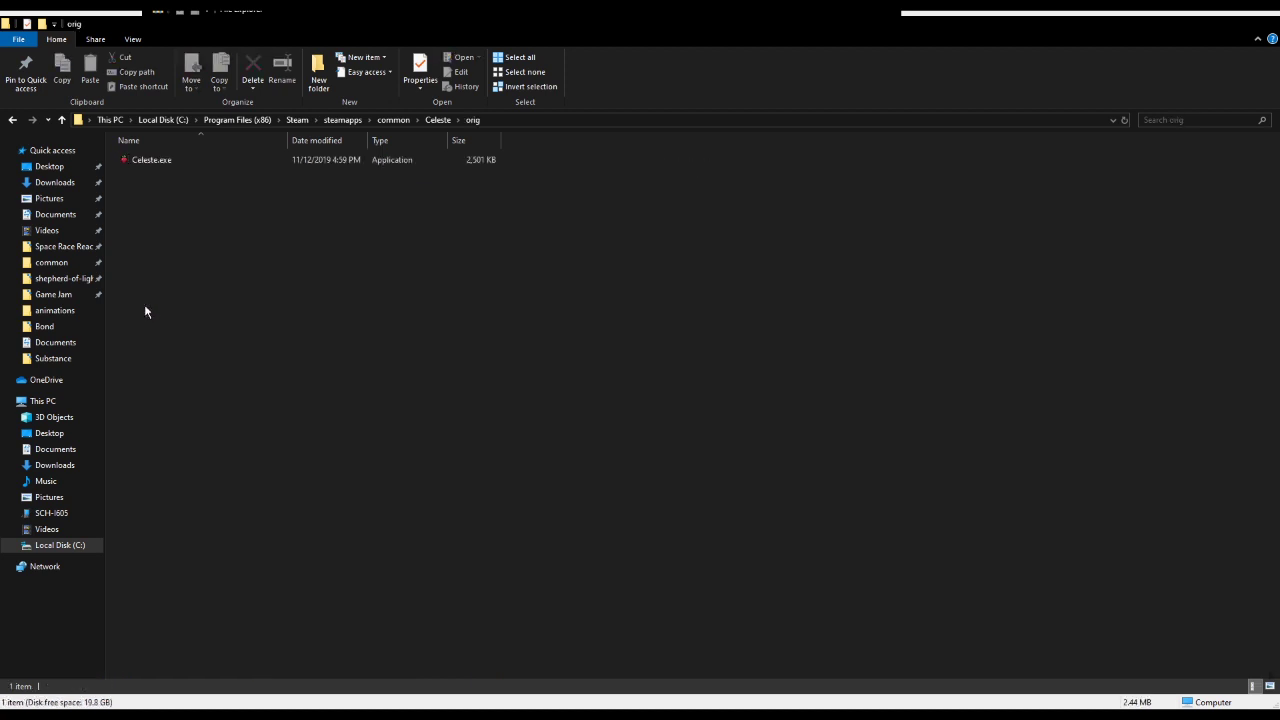
click(13, 119)
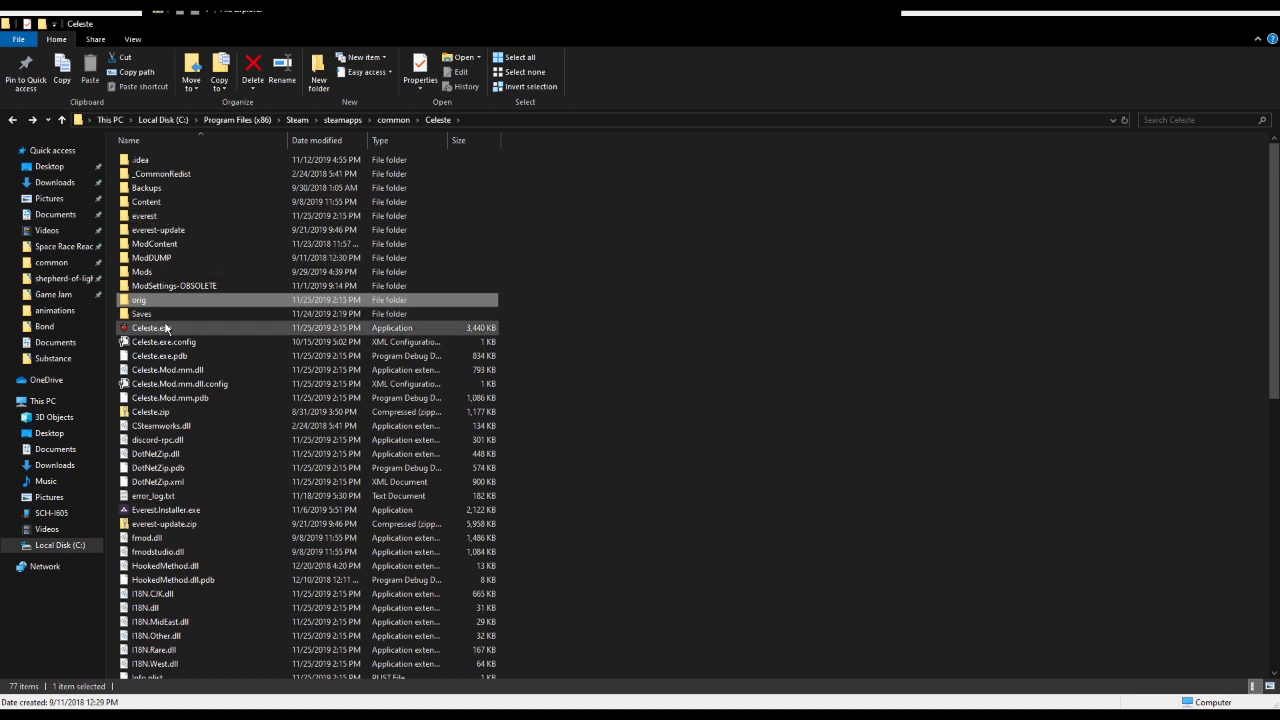
click(197, 327)
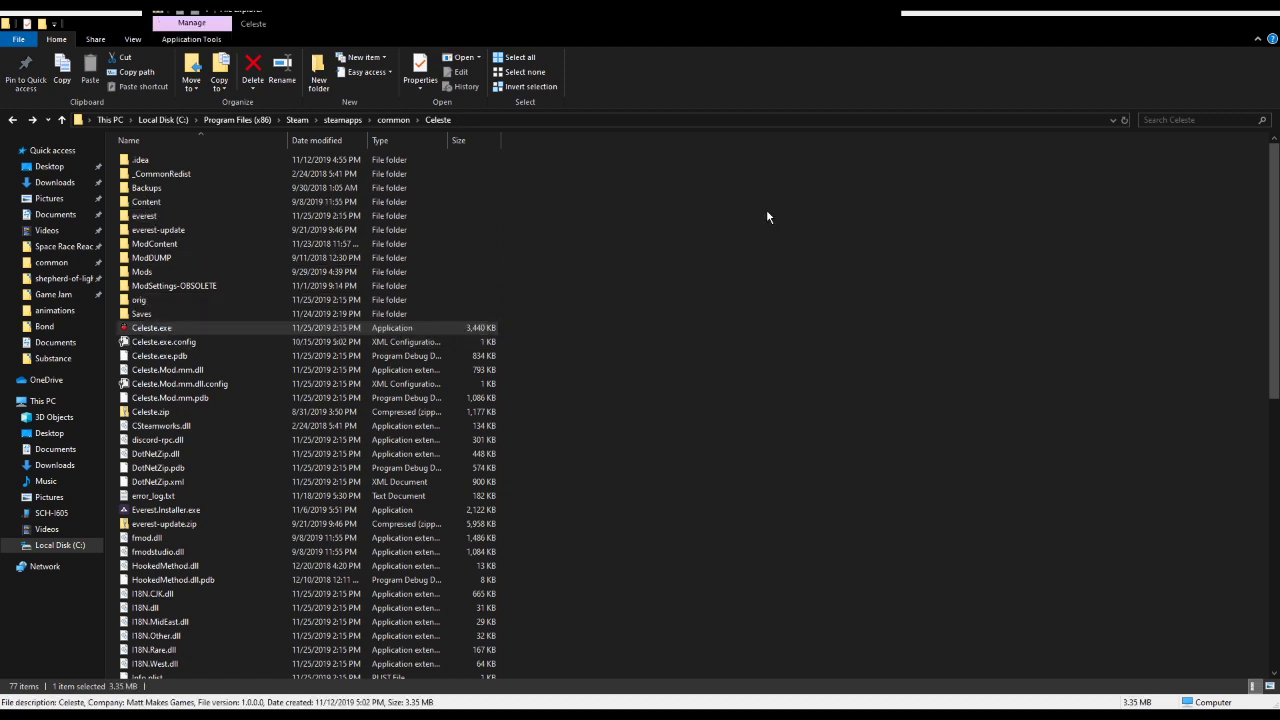
click(785, 287)
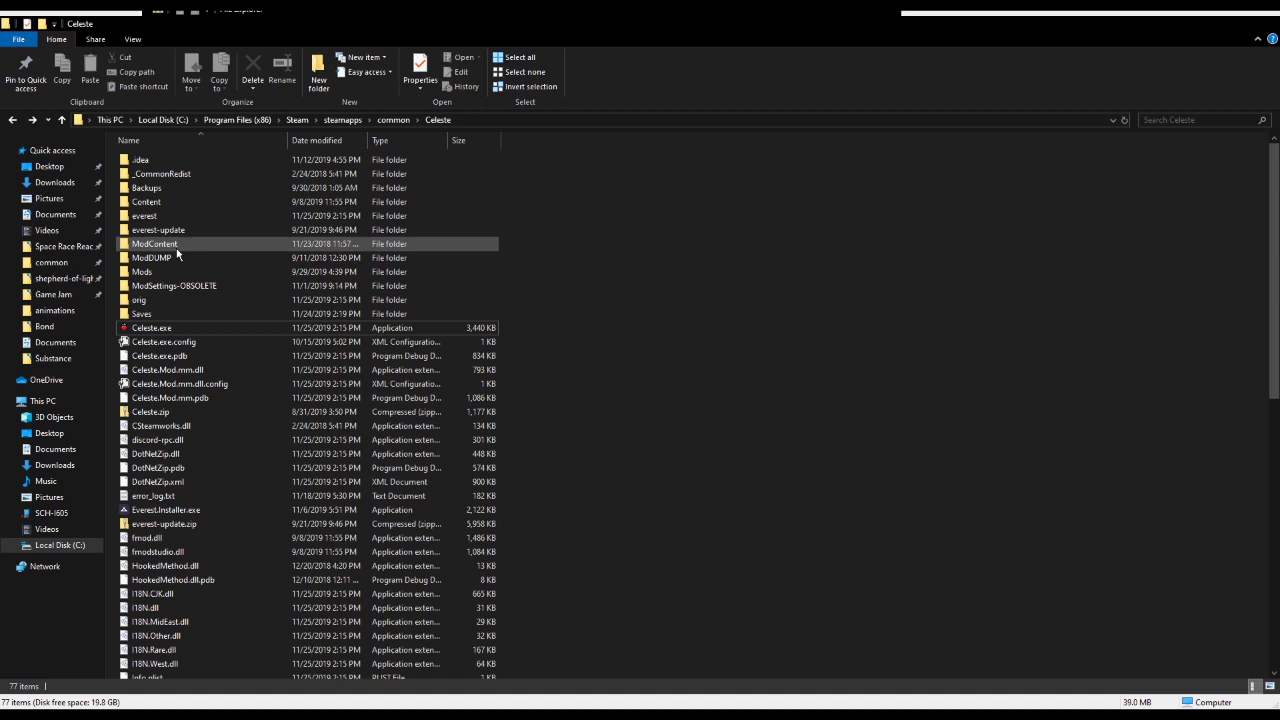
Step: Clear Celeste.exe out of the everest subfolder and out of the main Celeste folder
double_click(171, 215)
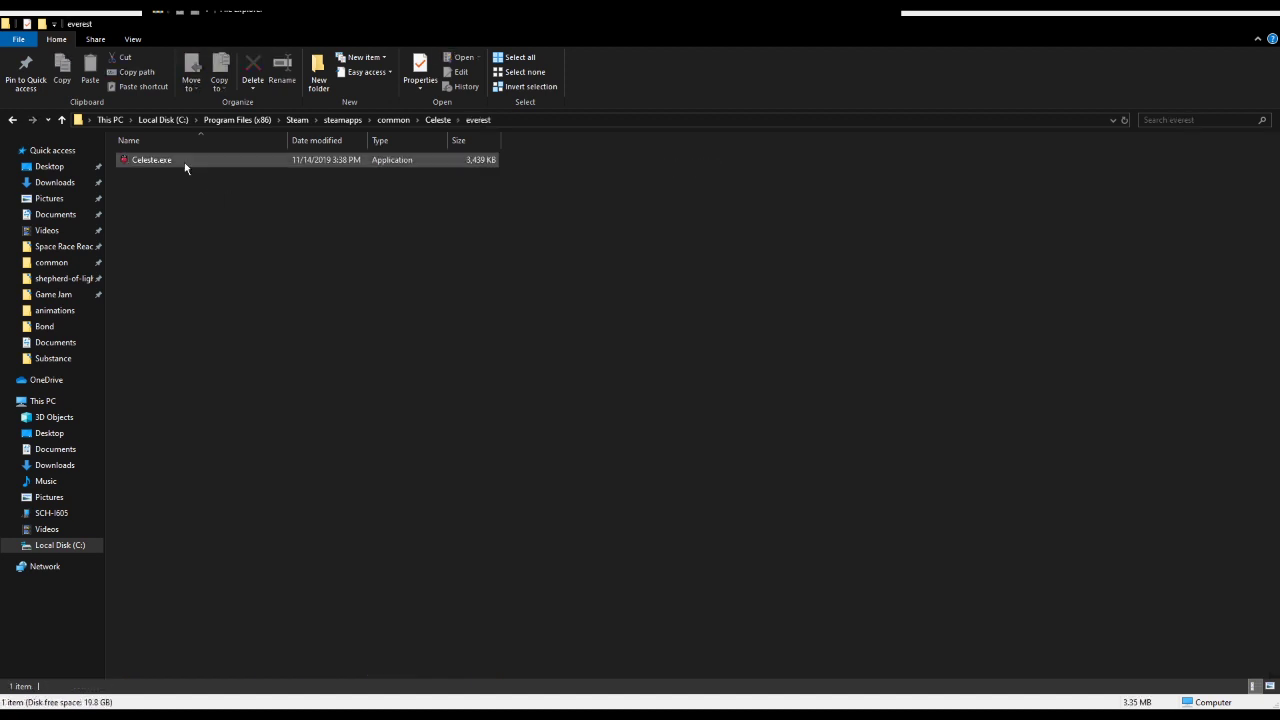
click(185, 167)
key(Delete)
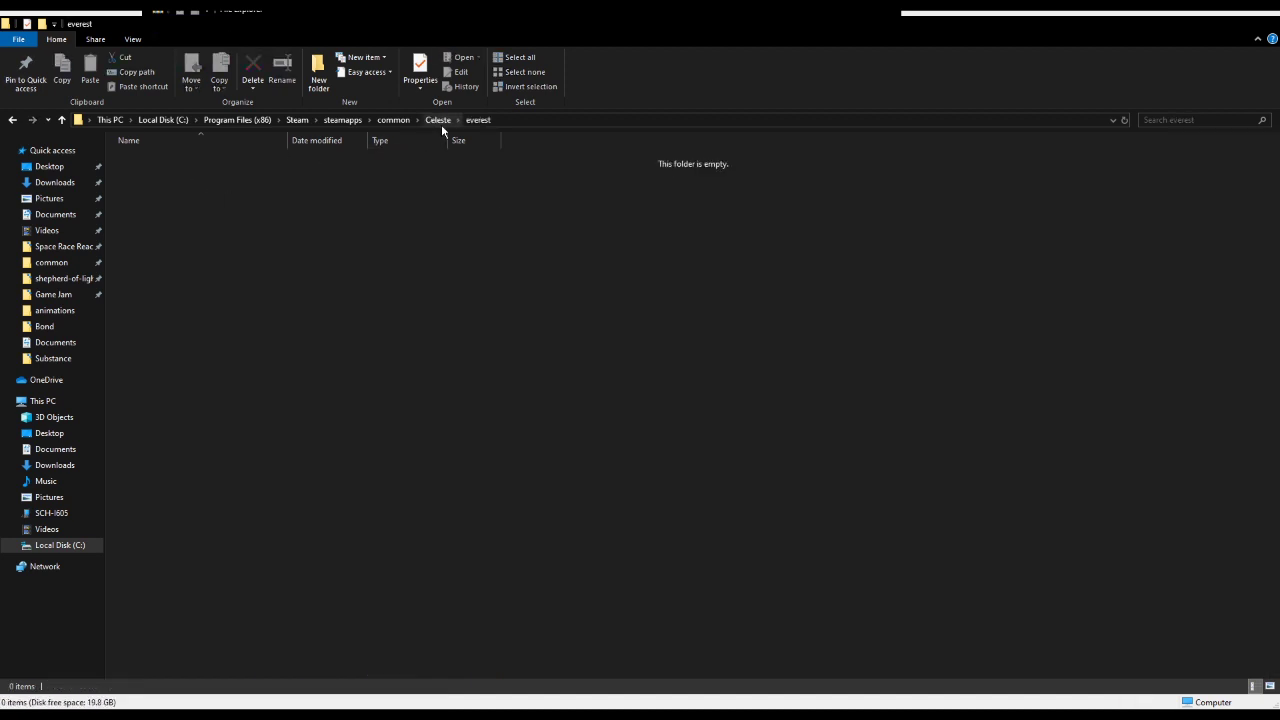
click(439, 121)
click(155, 328)
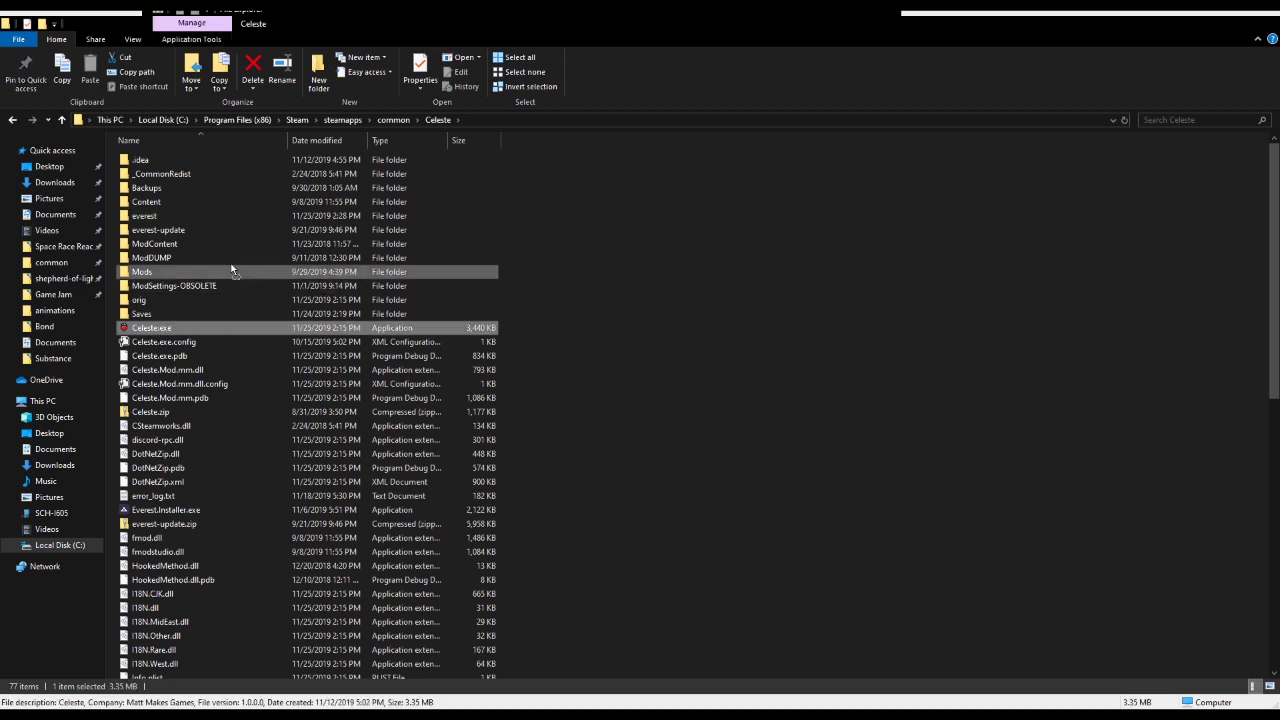
key(Delete)
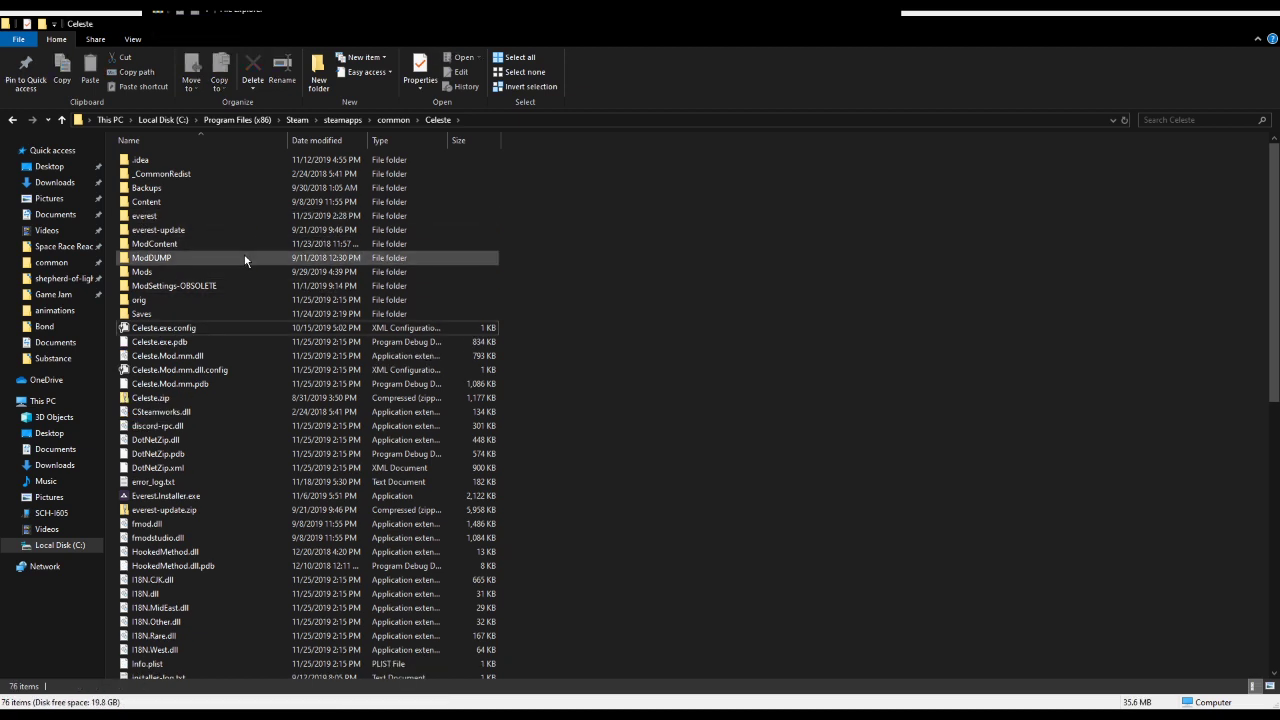
Step: Copy Celeste.exe from the orig subfolder into the main Celeste folder
double_click(152, 303)
click(240, 159)
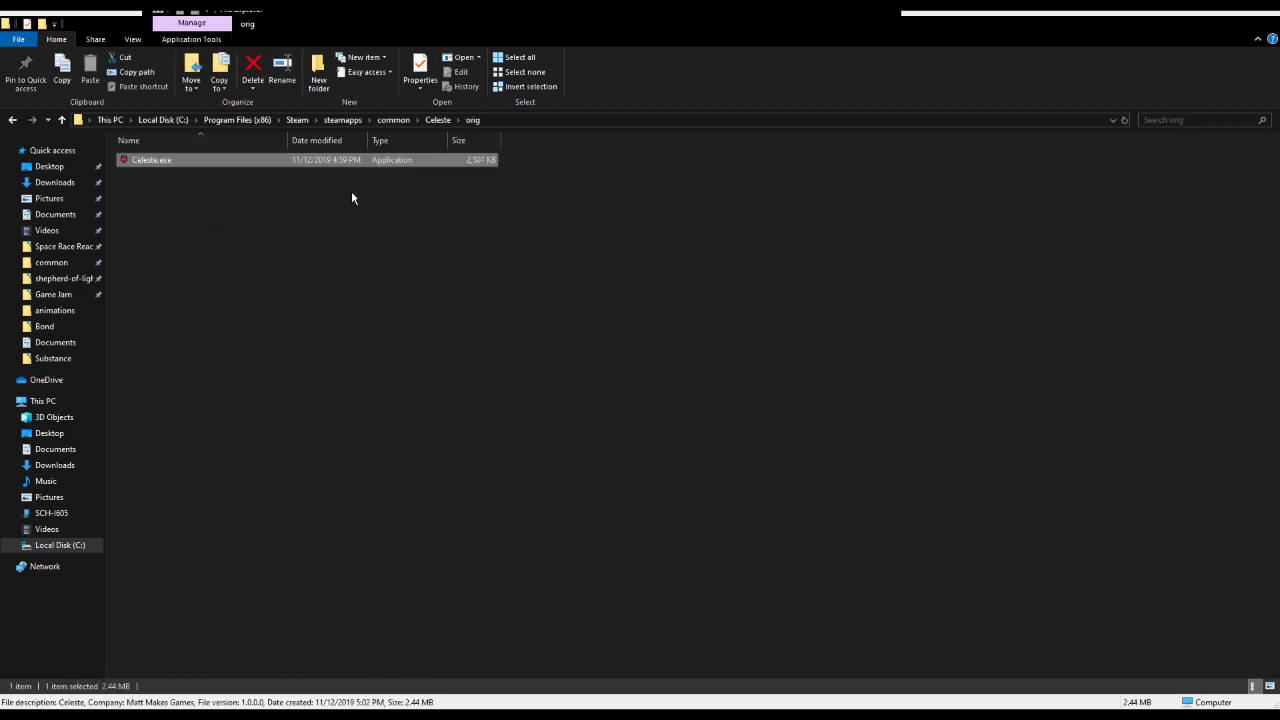
key(alt+Up)
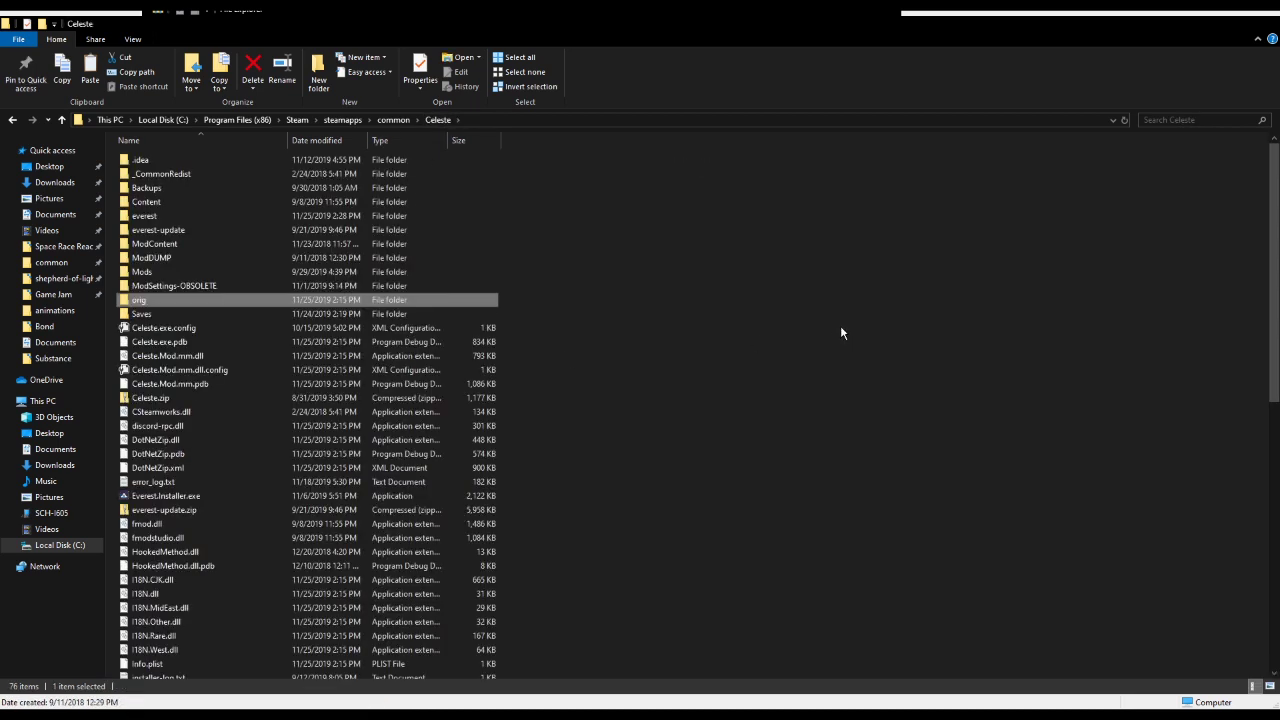
key(ctrl+v)
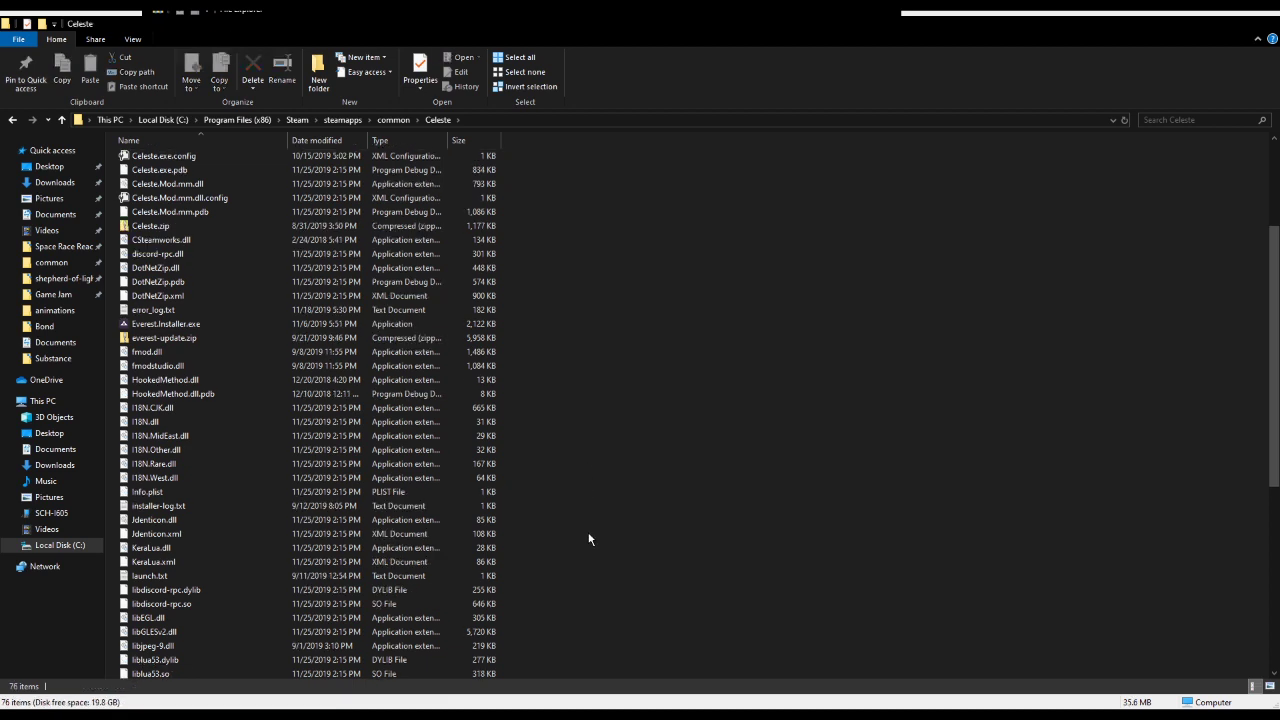
scroll(613, 440, up, 4)
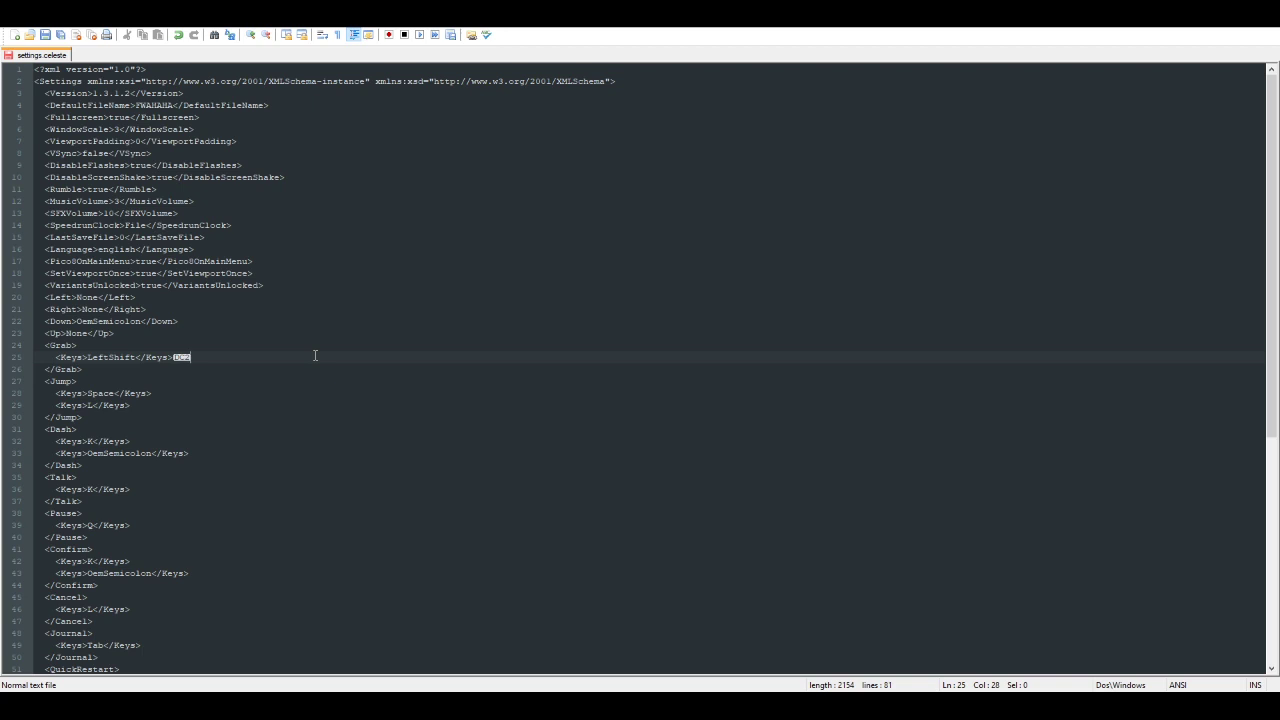
Step: Remove the stray control character after the Grab key's LeftShift entry in settings.celeste
click(248, 344)
key(Down)
key(End)
key(BackSpace)
Step: Review the general settings, keyboard bindings and controller button bindings throughout settings.celeste
scroll(374, 395, down, 10)
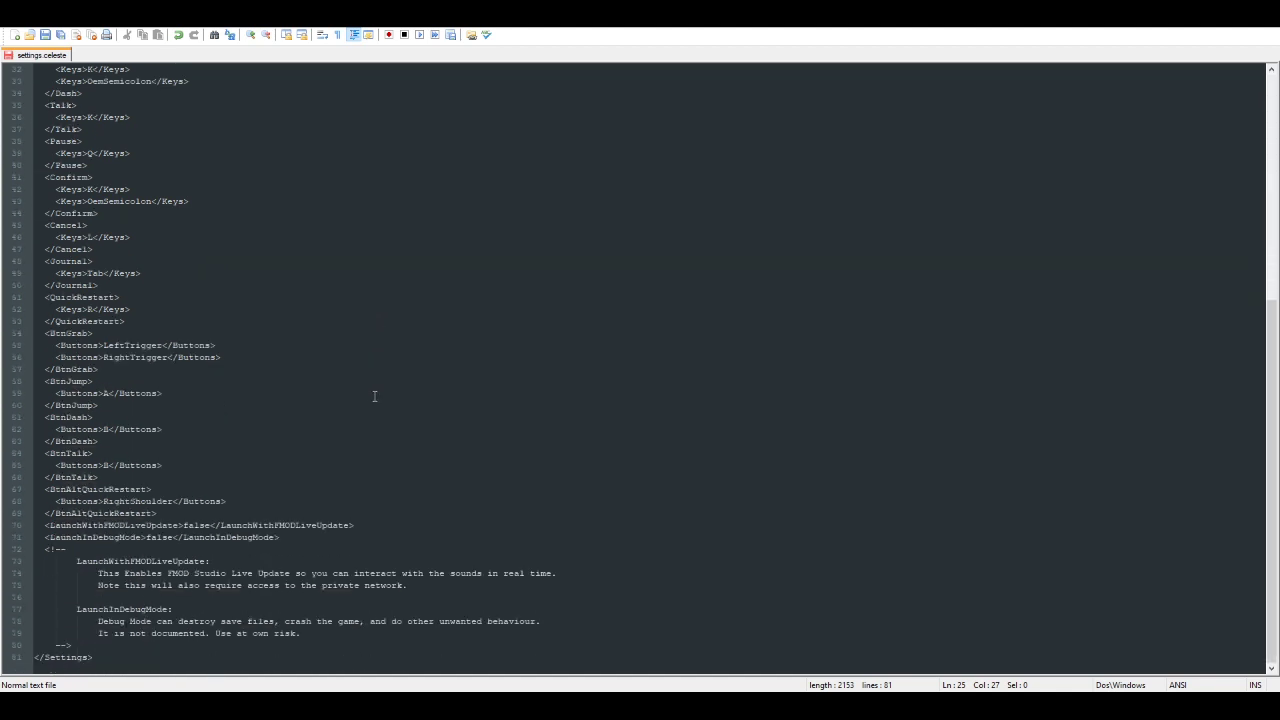
scroll(370, 393, up, 8)
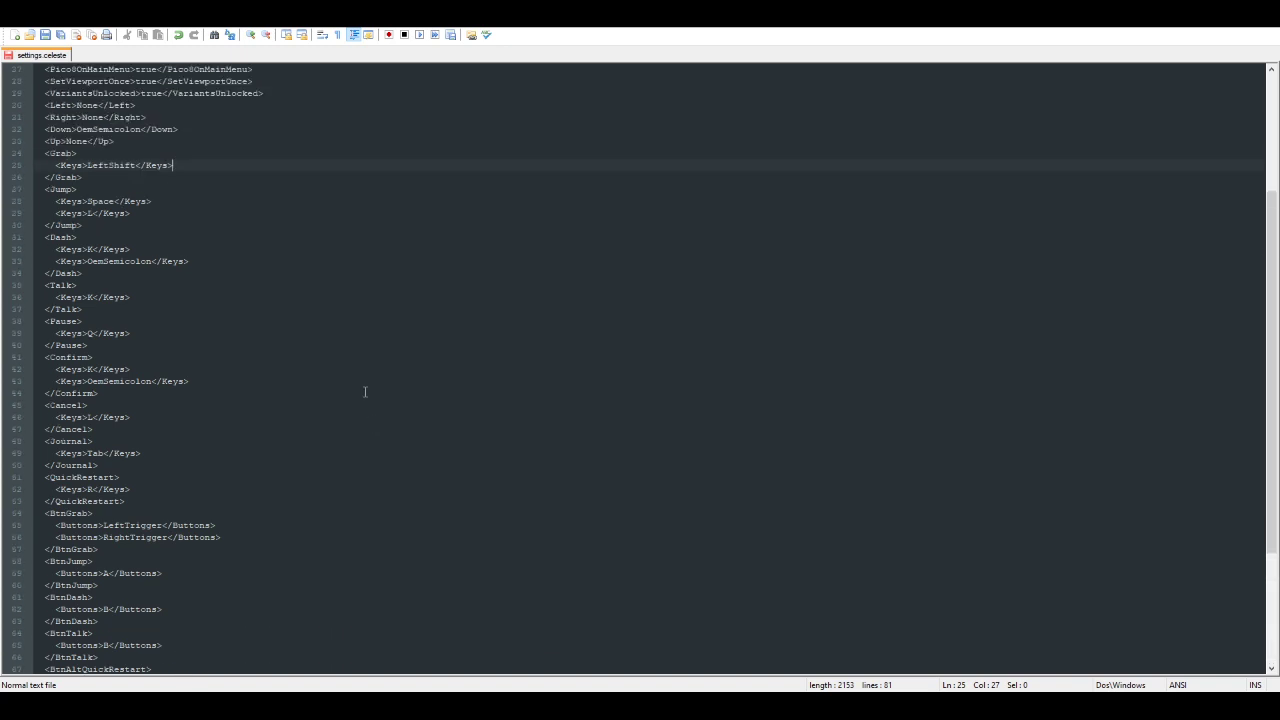
scroll(360, 385, down, 7)
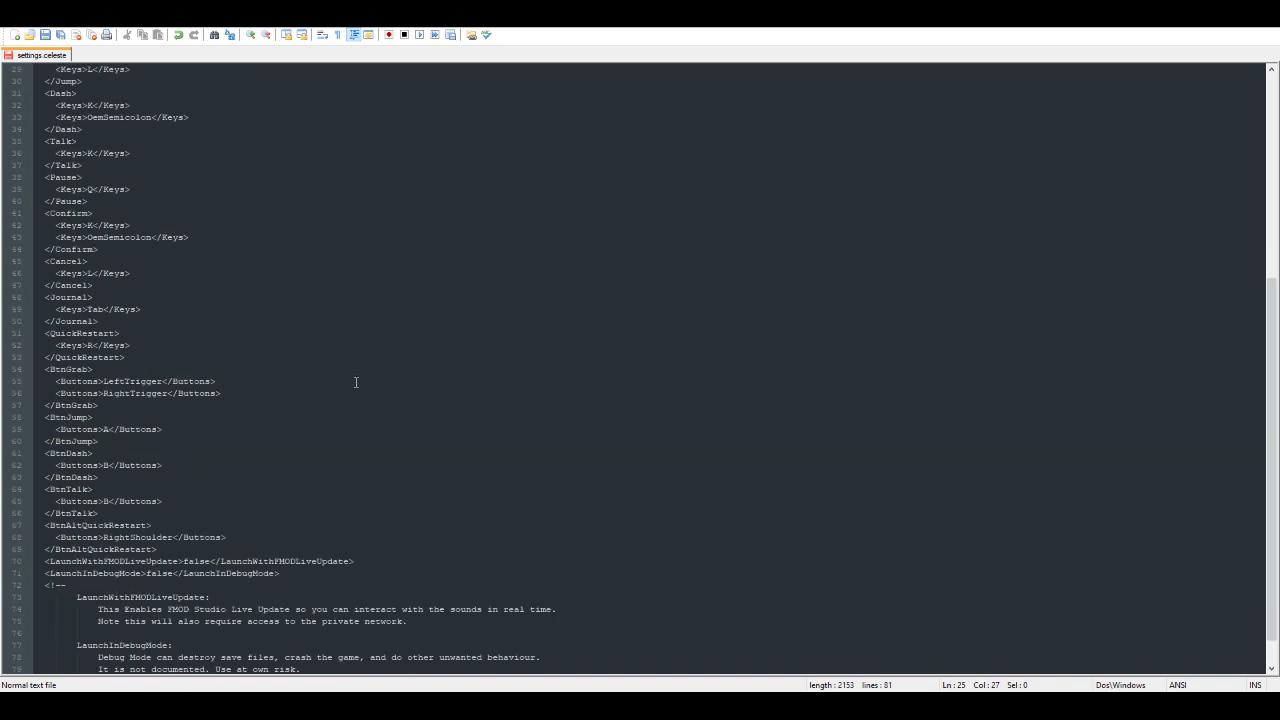
scroll(355, 382, down, 1)
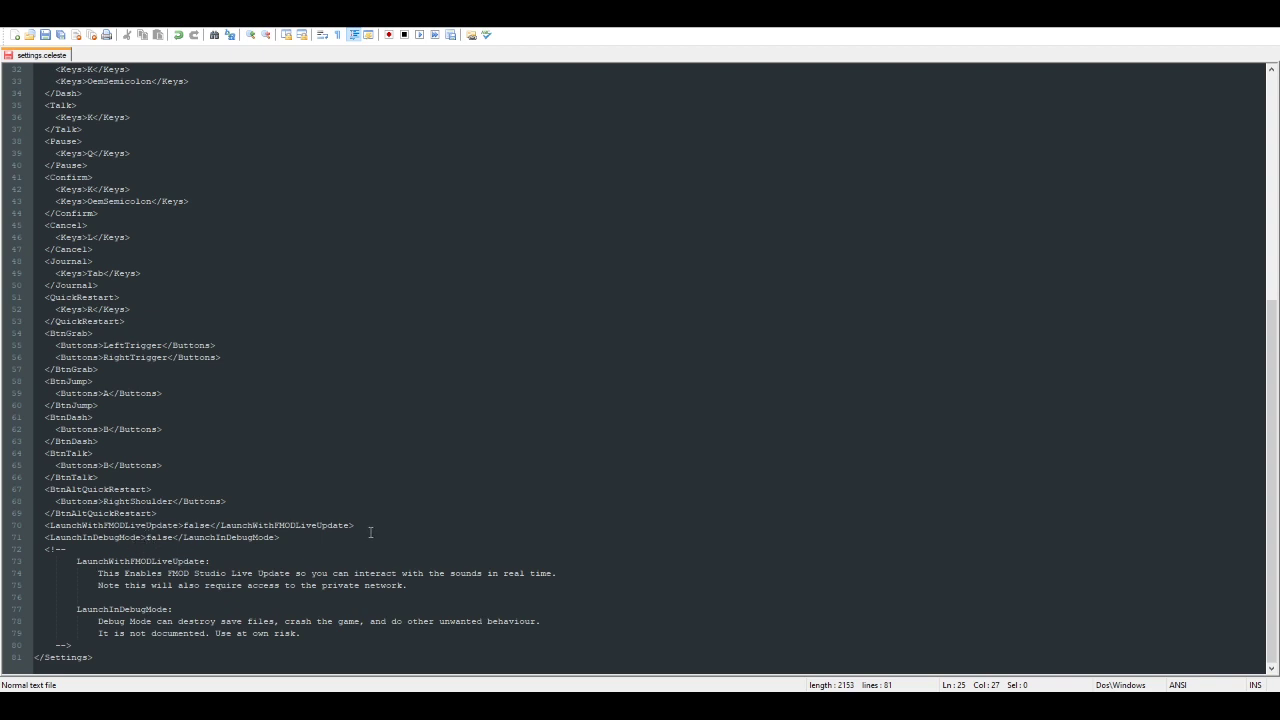
scroll(368, 534, up, 5)
scroll(365, 535, up, 6)
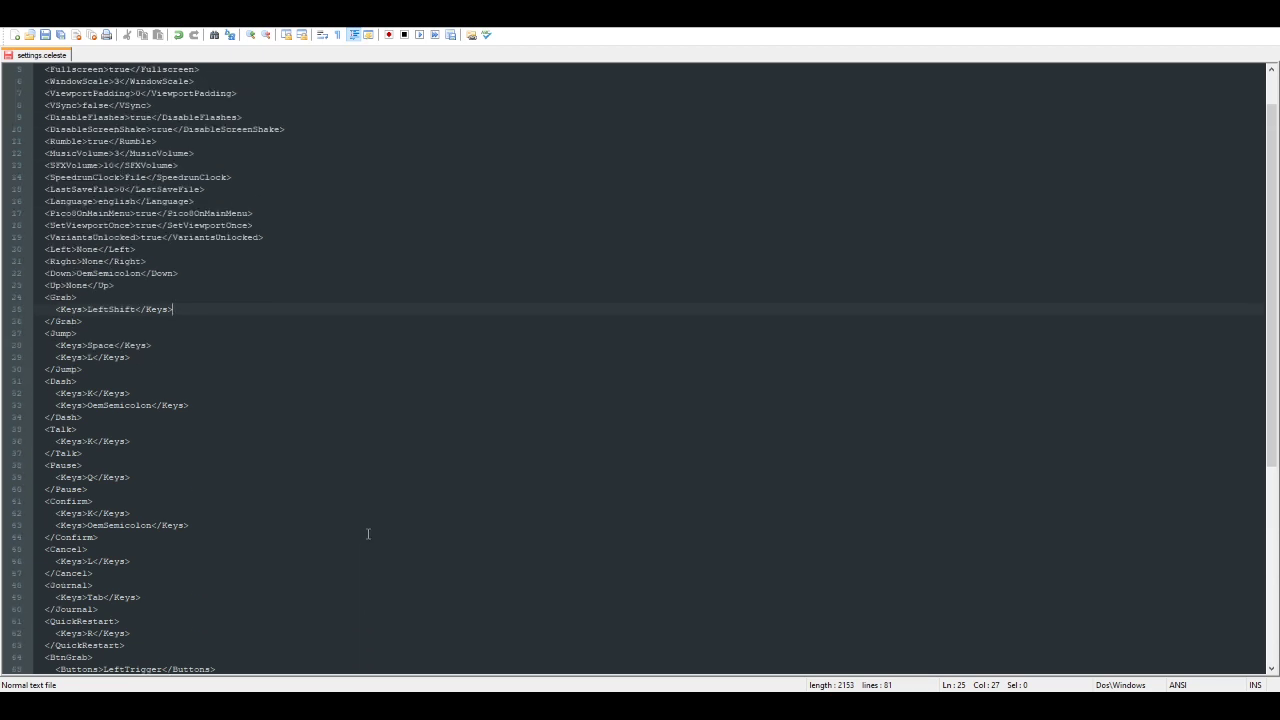
scroll(375, 540, down, 7)
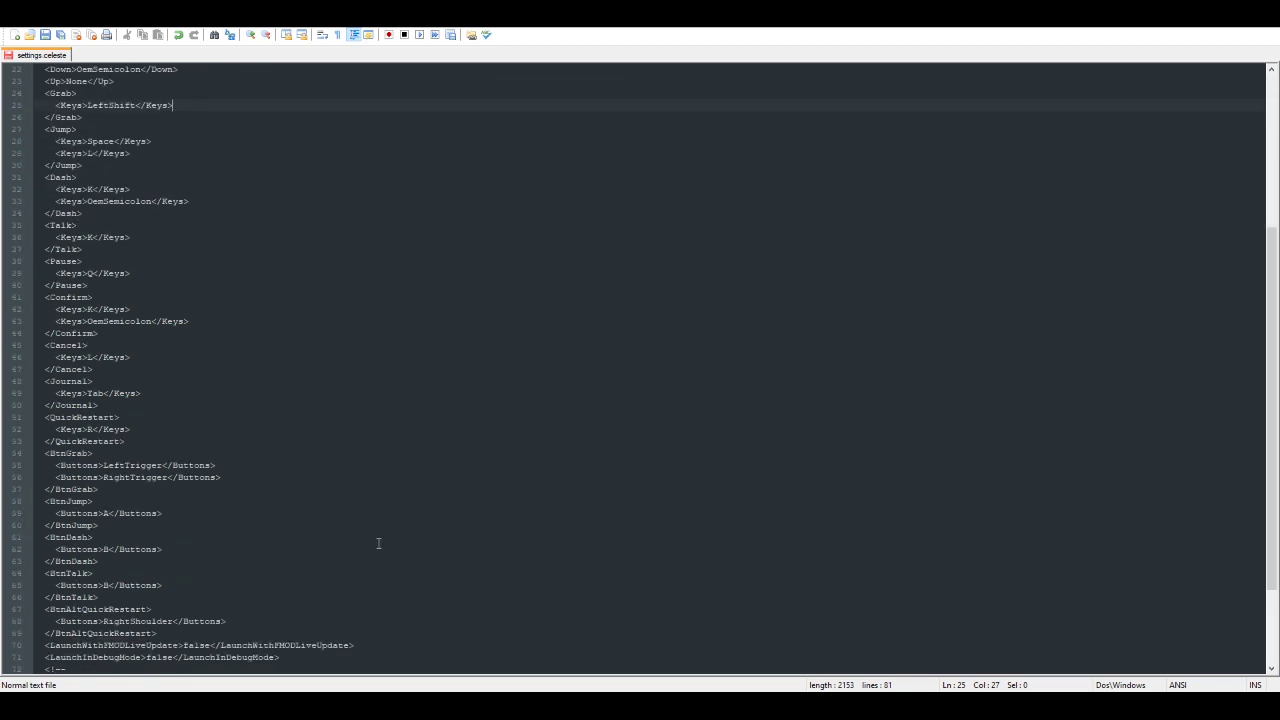
scroll(378, 543, up, 7)
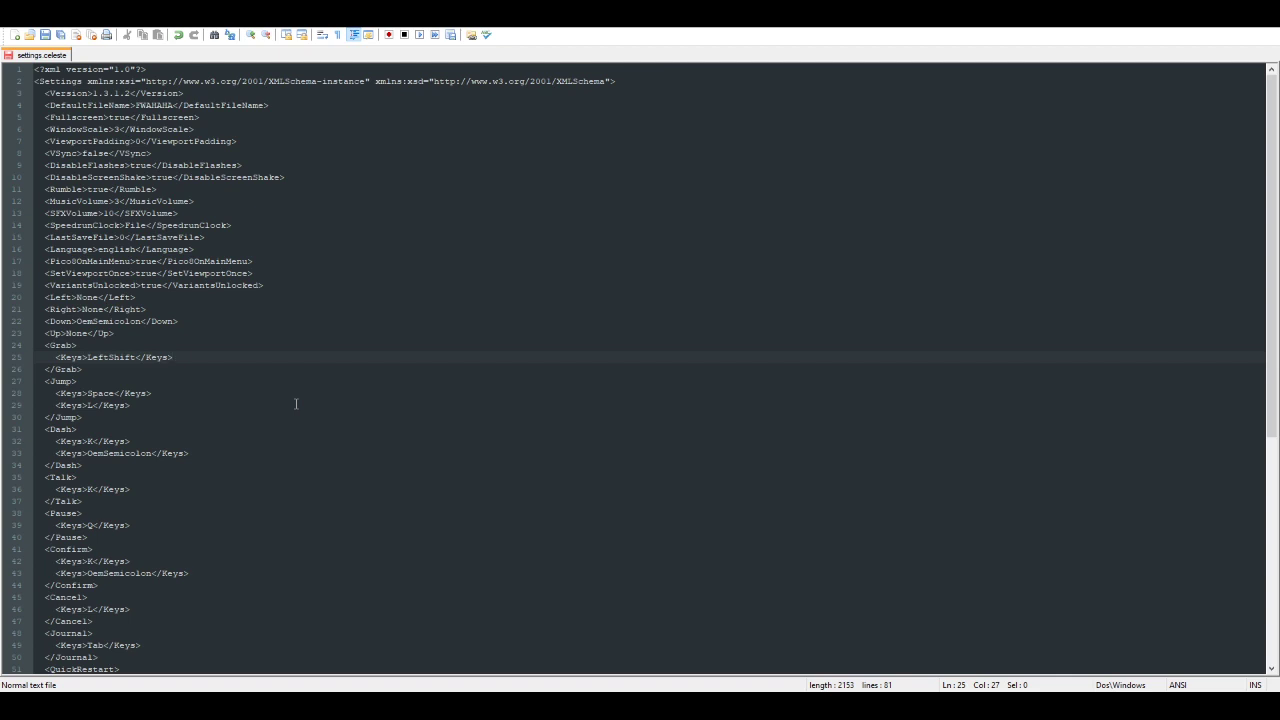
scroll(296, 404, down, 2)
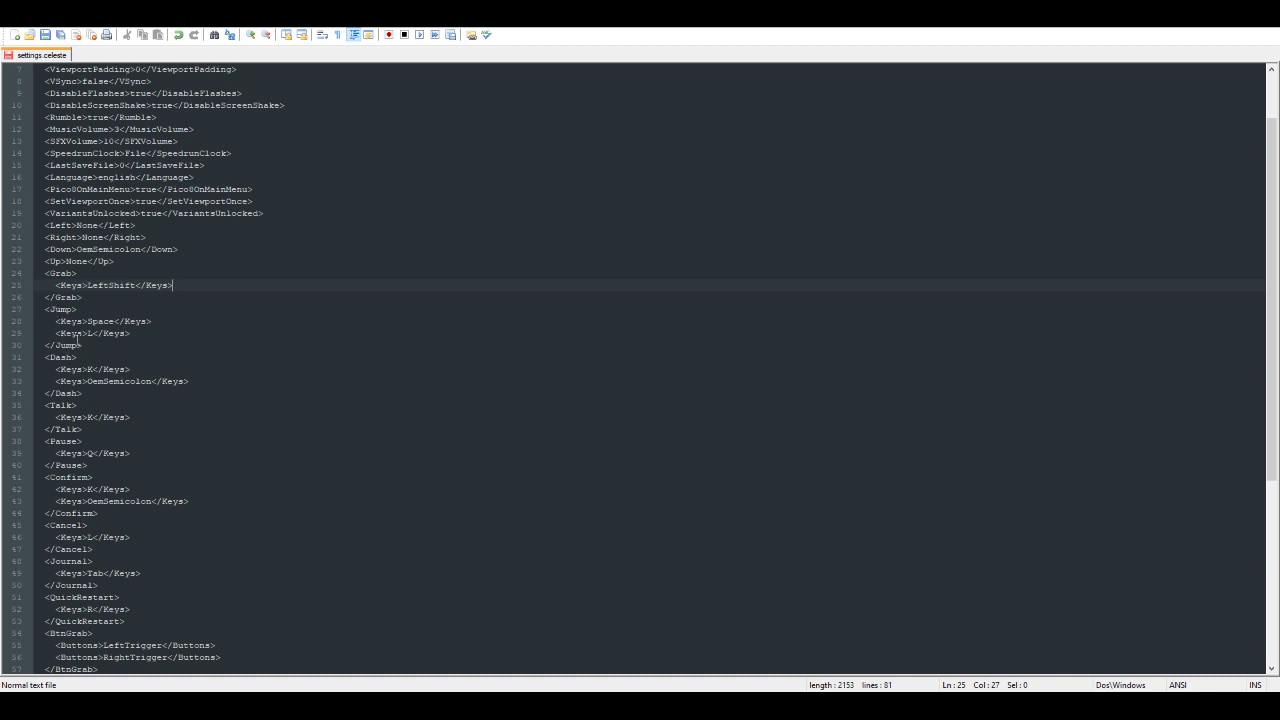
Step: Examine the Jump bindings by highlighting both key lines, and the L key line on its own
drag(141, 333, 54, 321)
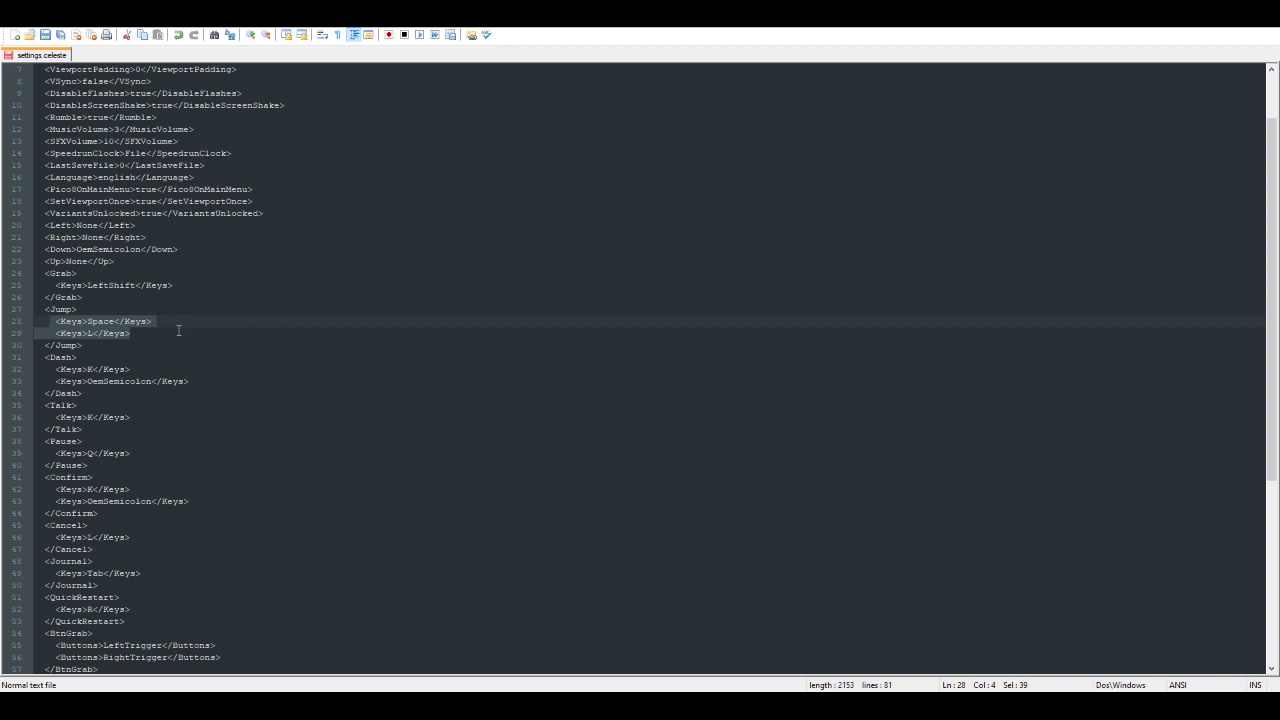
click(178, 331)
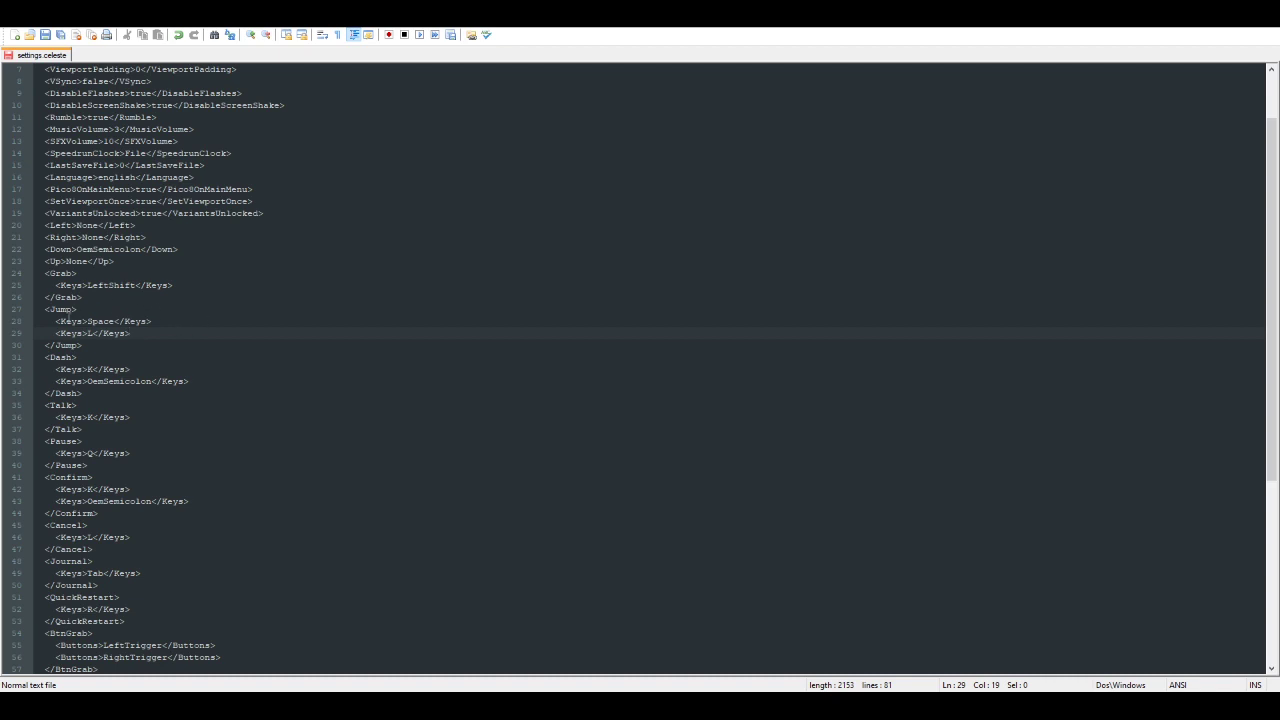
drag(55, 333, 132, 340)
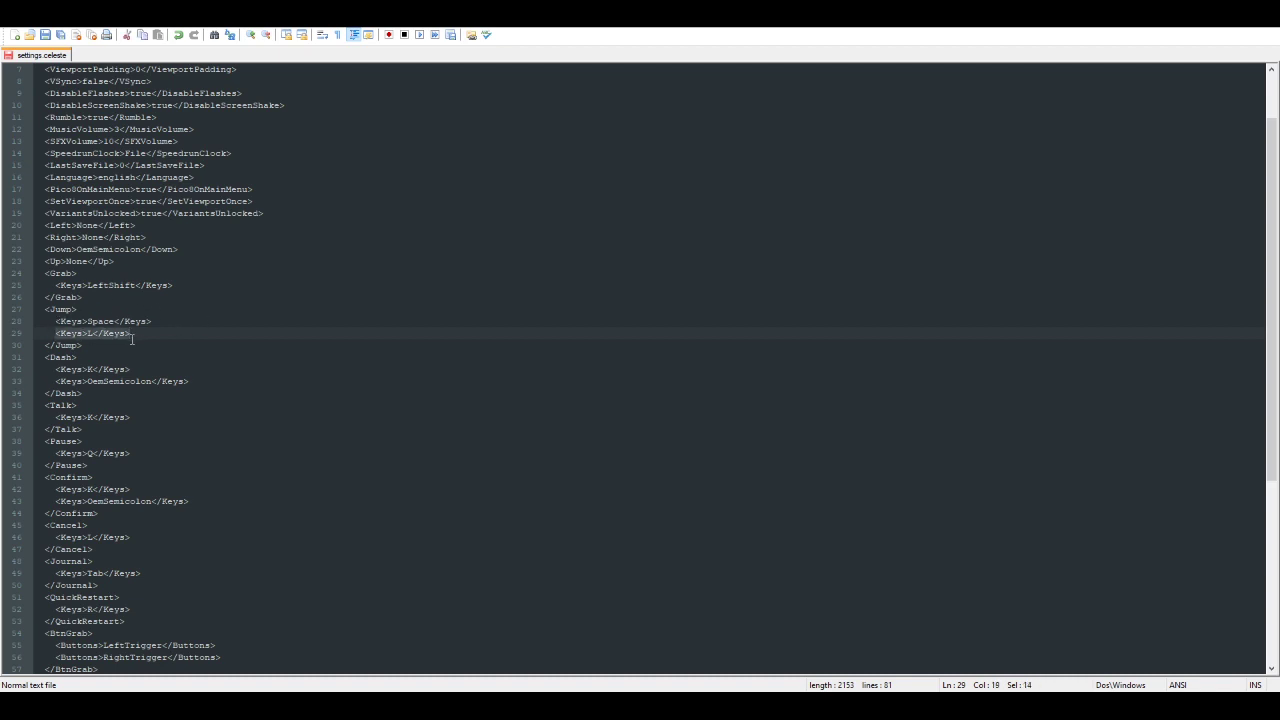
click(130, 337)
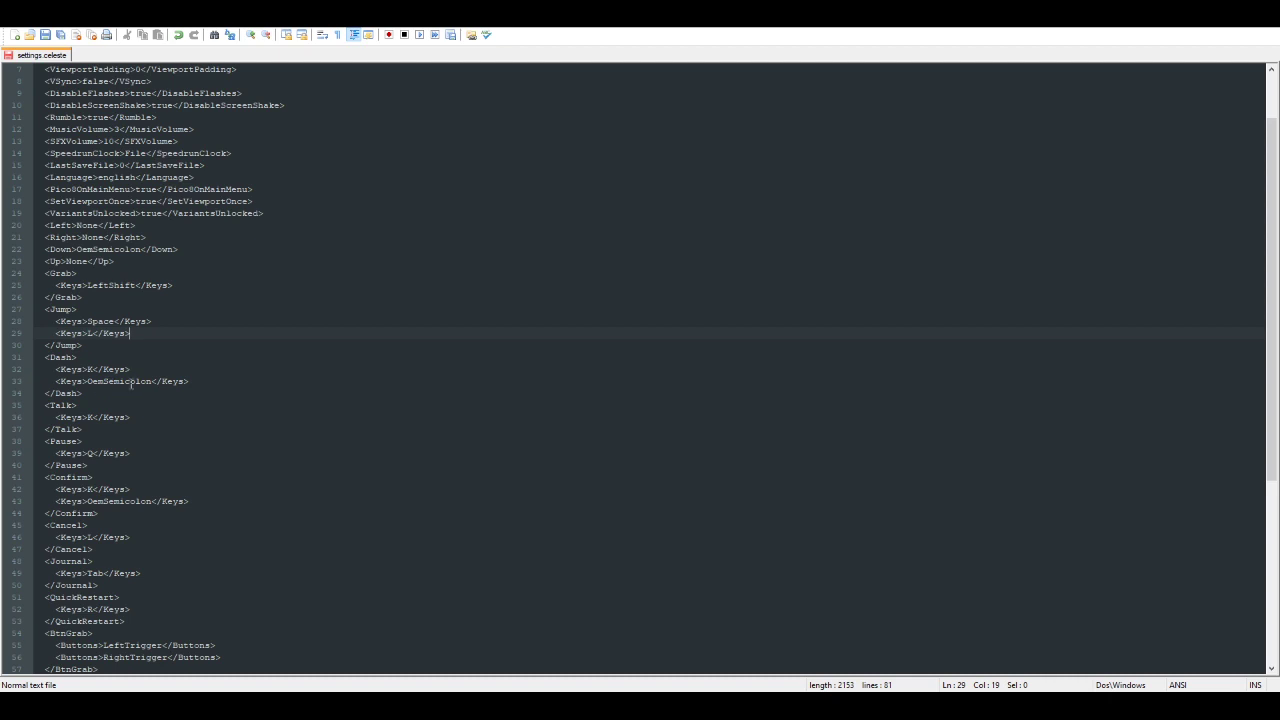
Step: Examine the Dash key bindings and compare them with the other keyboard and controller bindings in settings.celeste
click(278, 362)
scroll(88, 357, up, 2)
scroll(90, 356, down, 10)
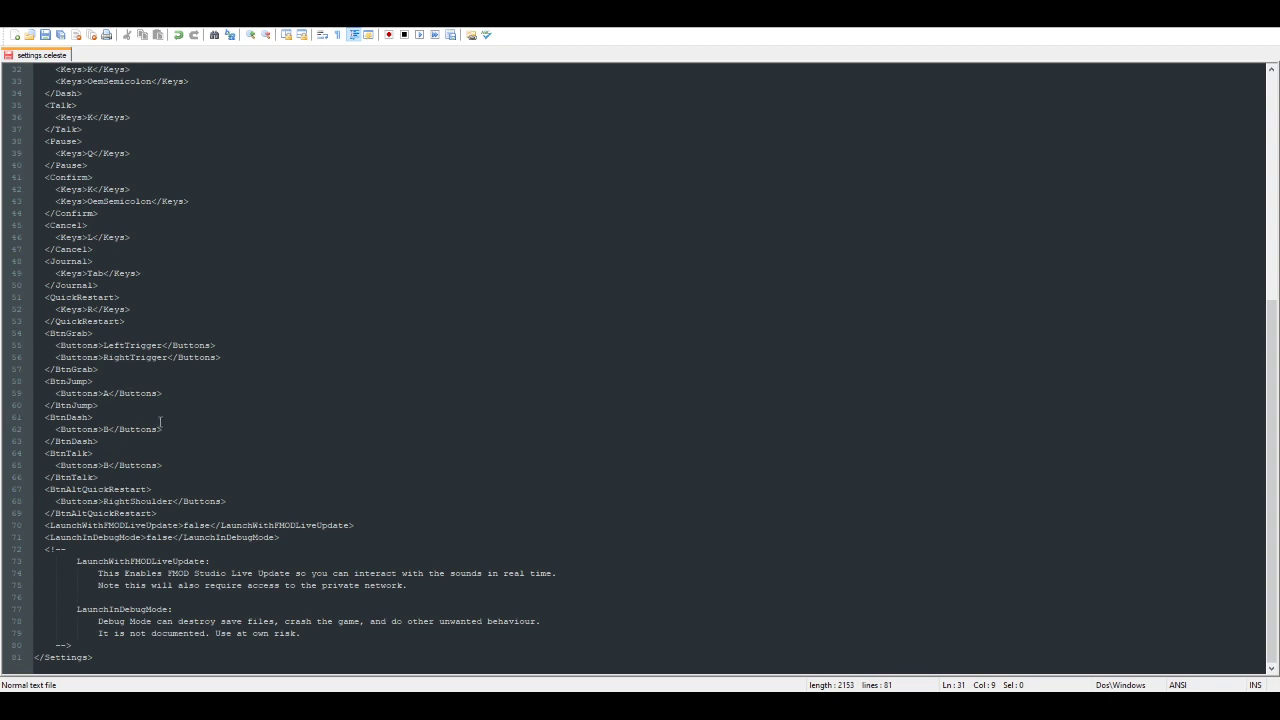
scroll(171, 430, up, 3)
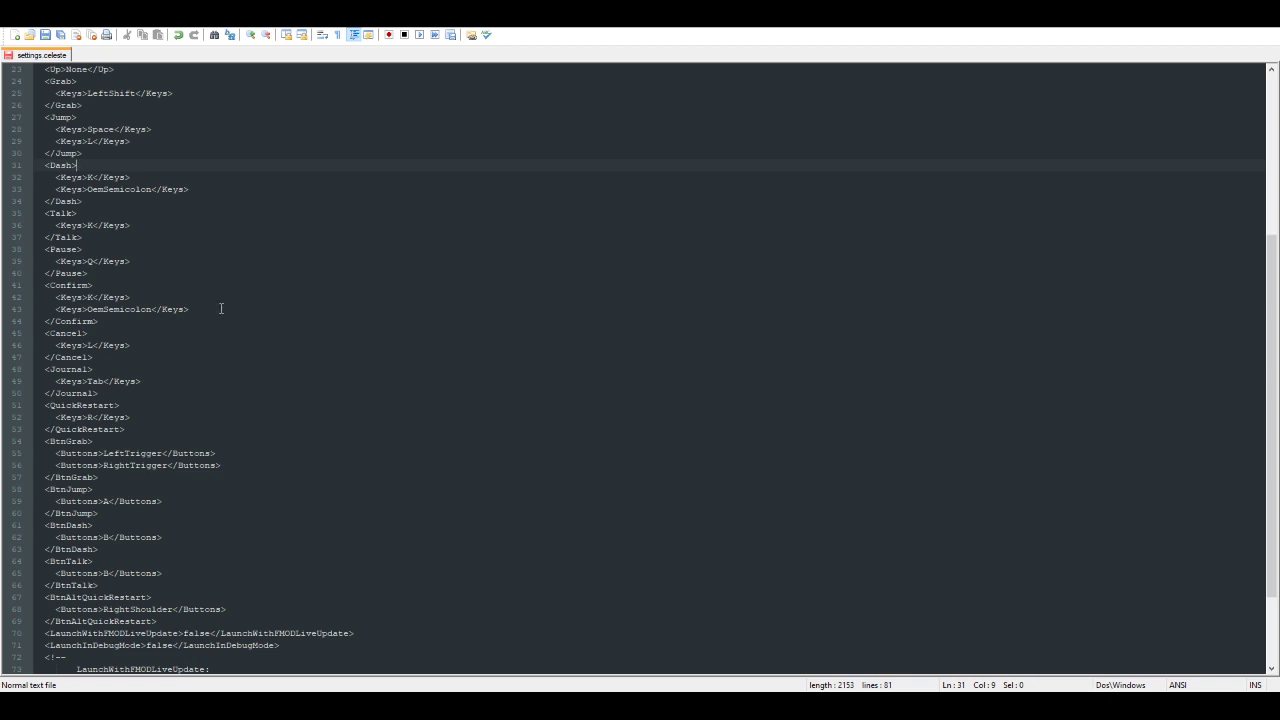
scroll(240, 330, up, 2)
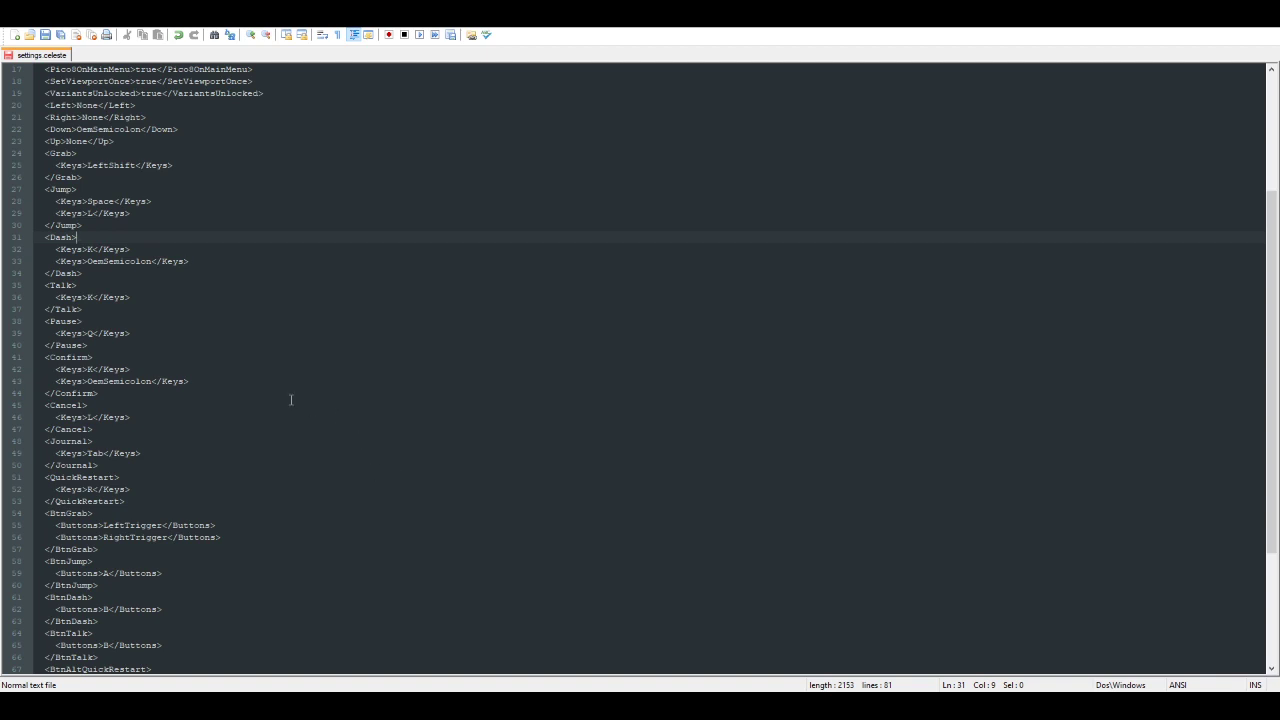
click(198, 260)
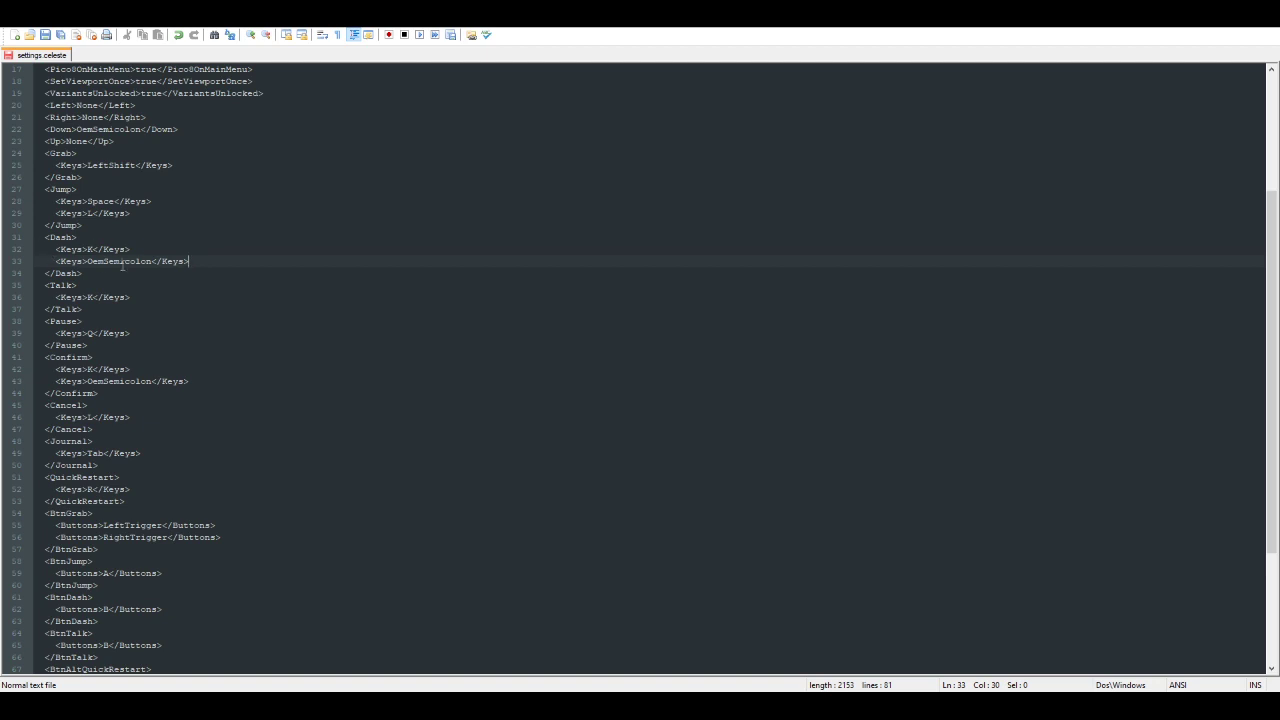
scroll(170, 284, up, 2)
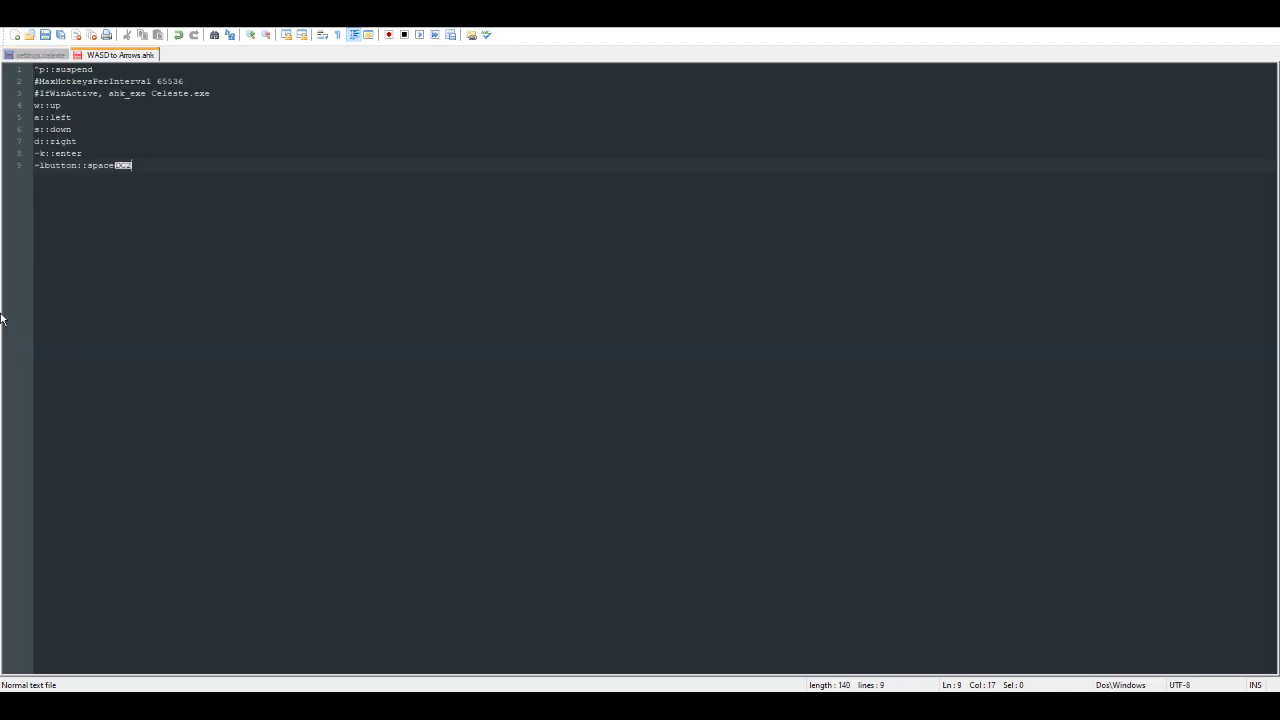
Step: Remove the stray control character ending the last line of WASD to Arrows.ahk, and highlight the WASD remapping lines and the ^p::suspend line
key(BackSpace)
drag(88, 141, 2, 92)
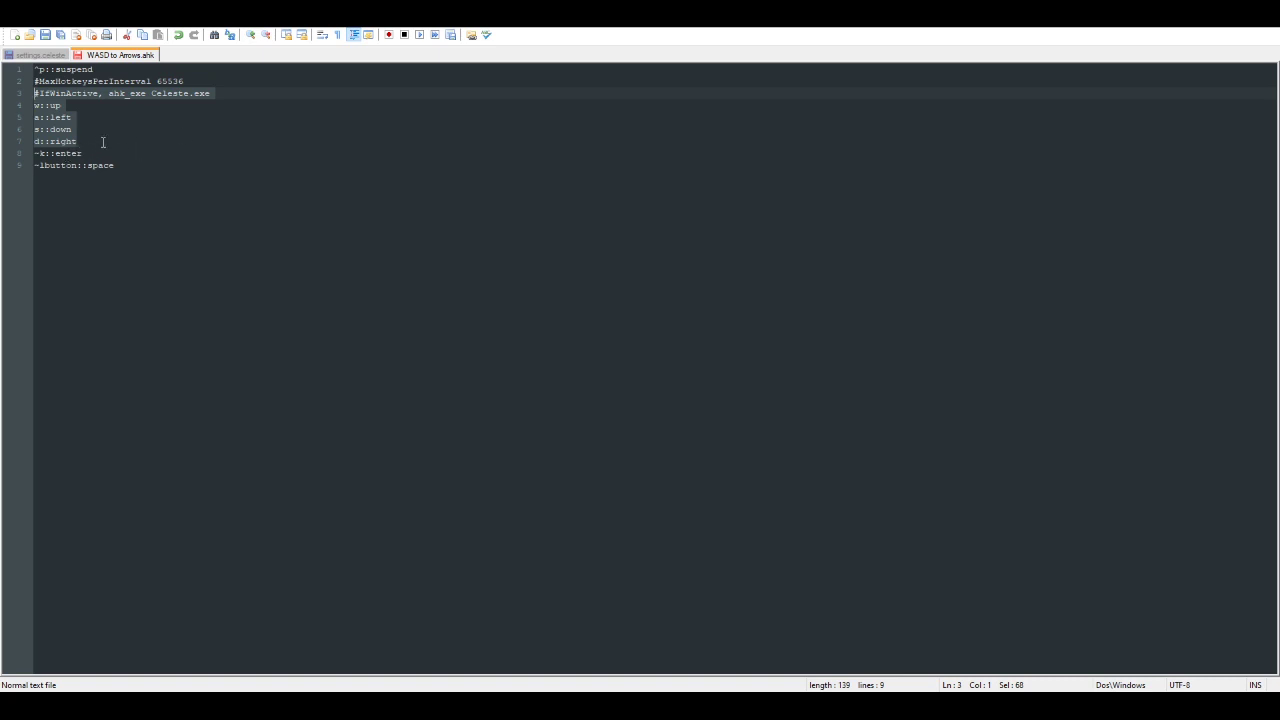
drag(95, 69, 22, 66)
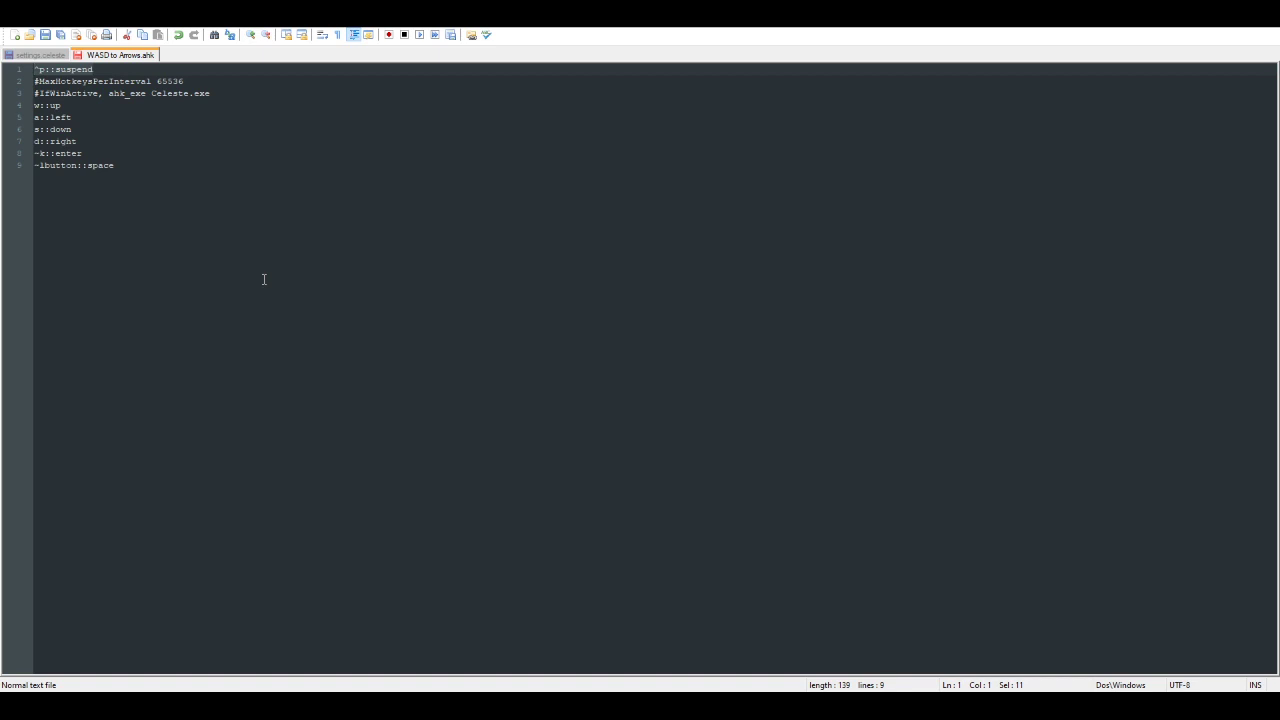
Step: Highlight the #MaxHotkeysPerInterval 65536 line, and the block from #IfWinActive through d::right in WASD to Arrows.ahk
key(Down)
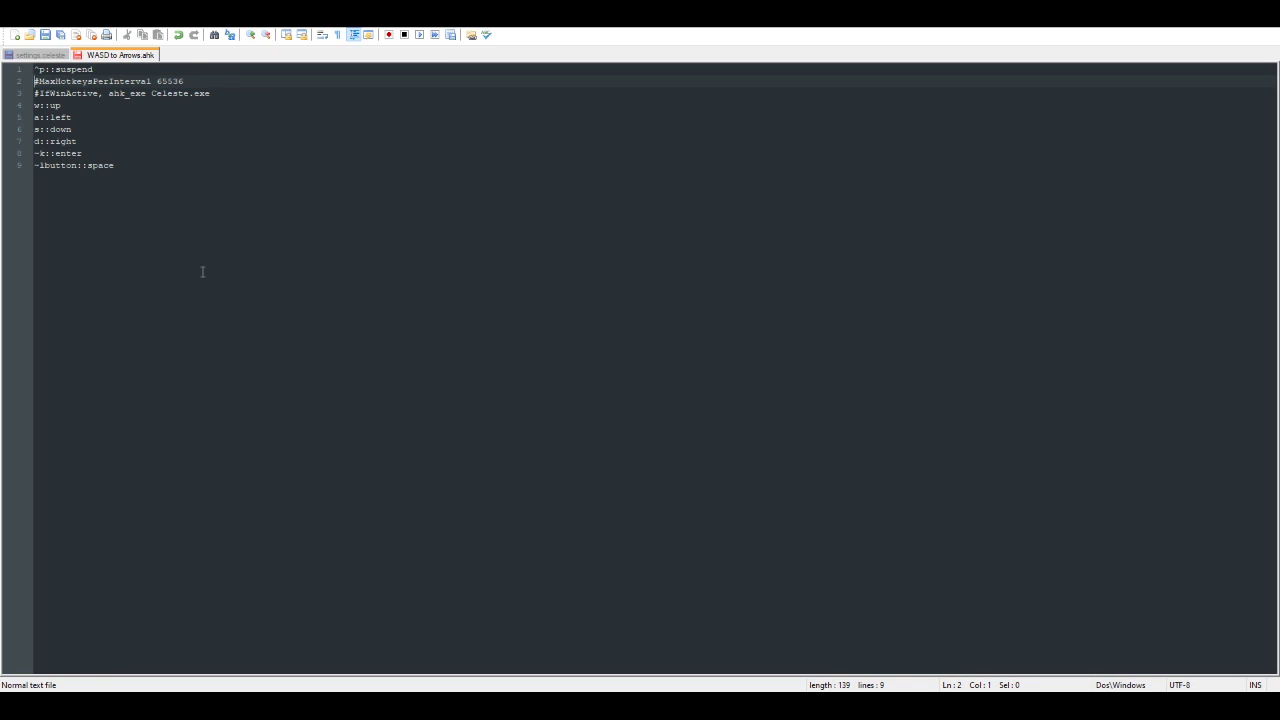
drag(204, 78, 34, 81)
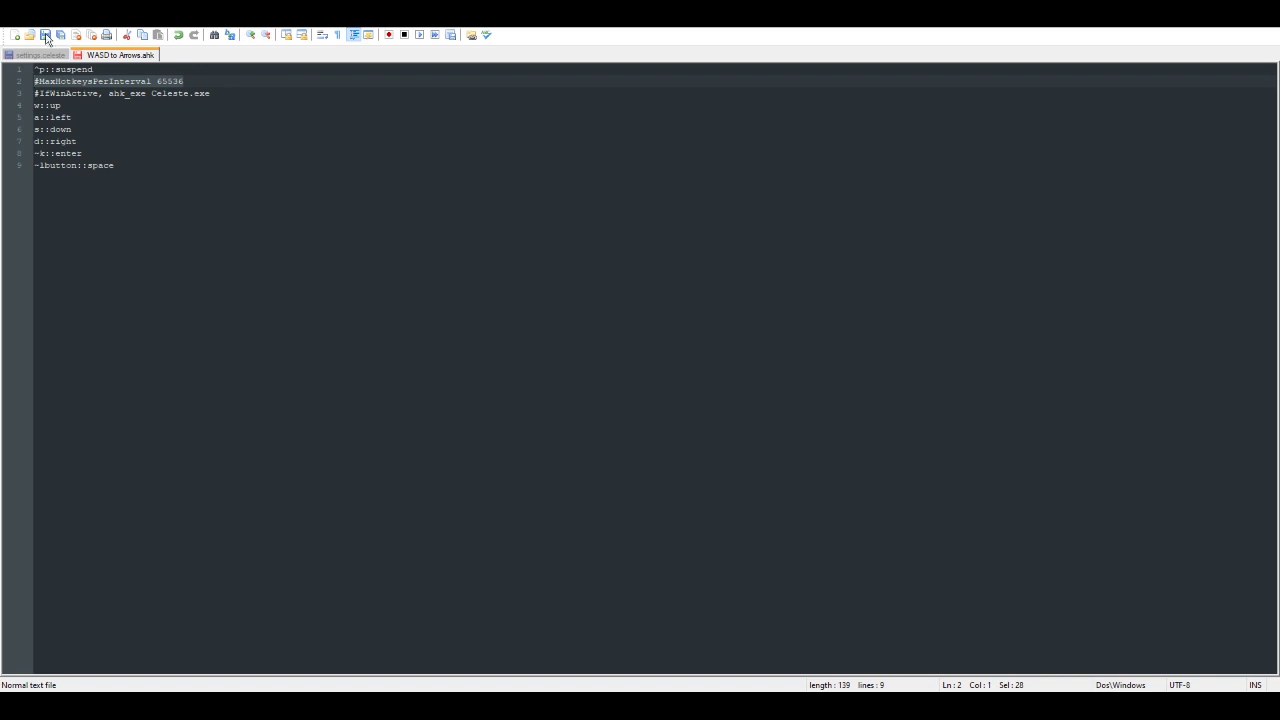
drag(80, 141, 2, 92)
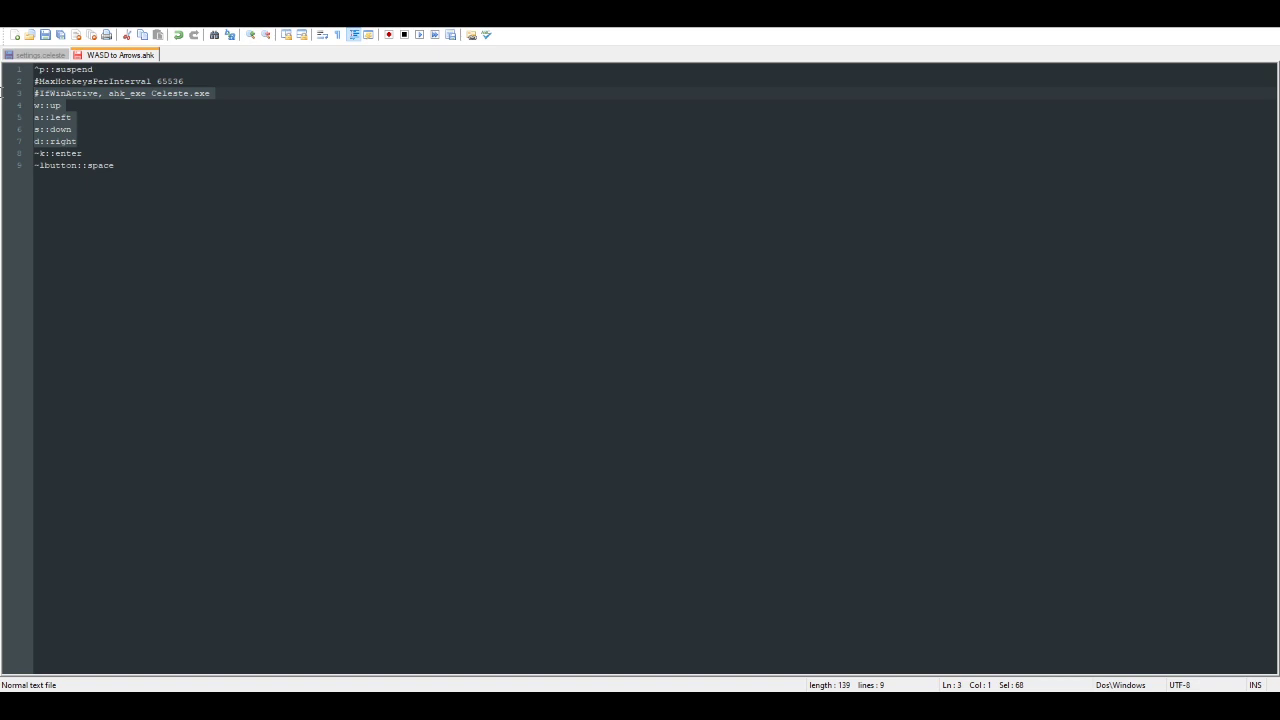
click(262, 140)
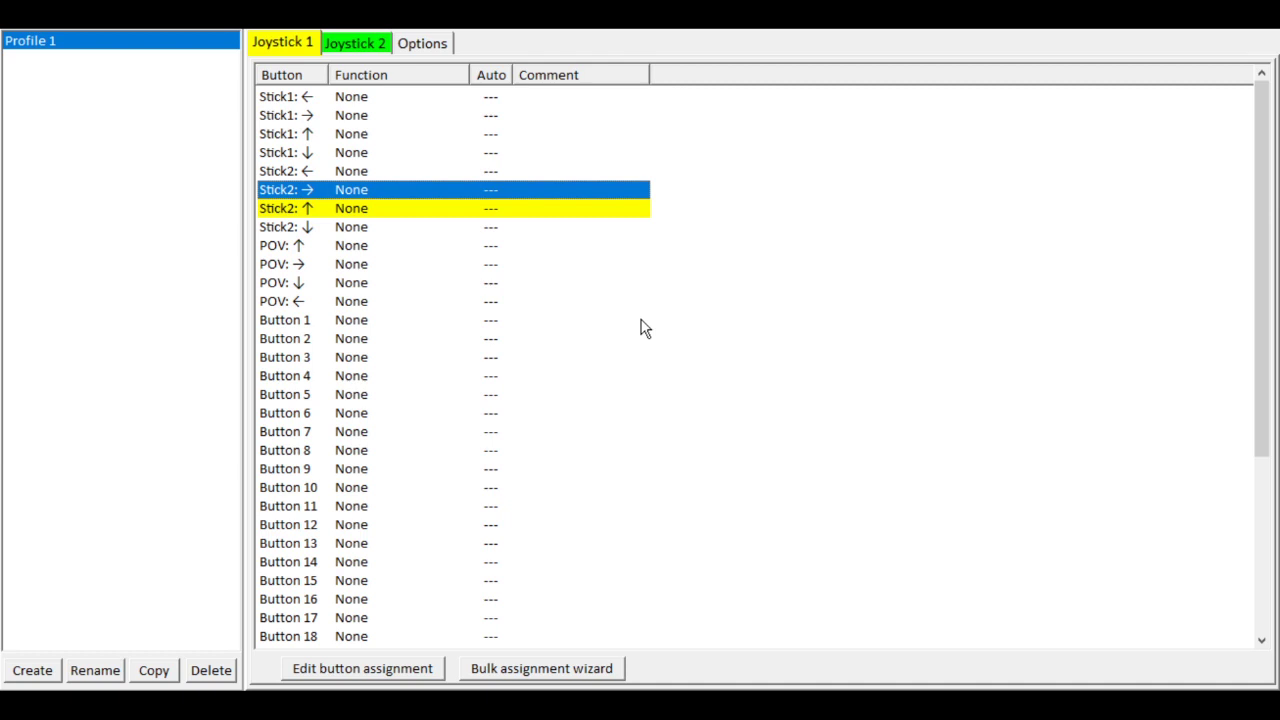
Step: Look through the Joystick 1 button assignments of Profile 1, highlighting the Stick2 down row
scroll(549, 320, down, 5)
scroll(597, 374, up, 5)
click(337, 227)
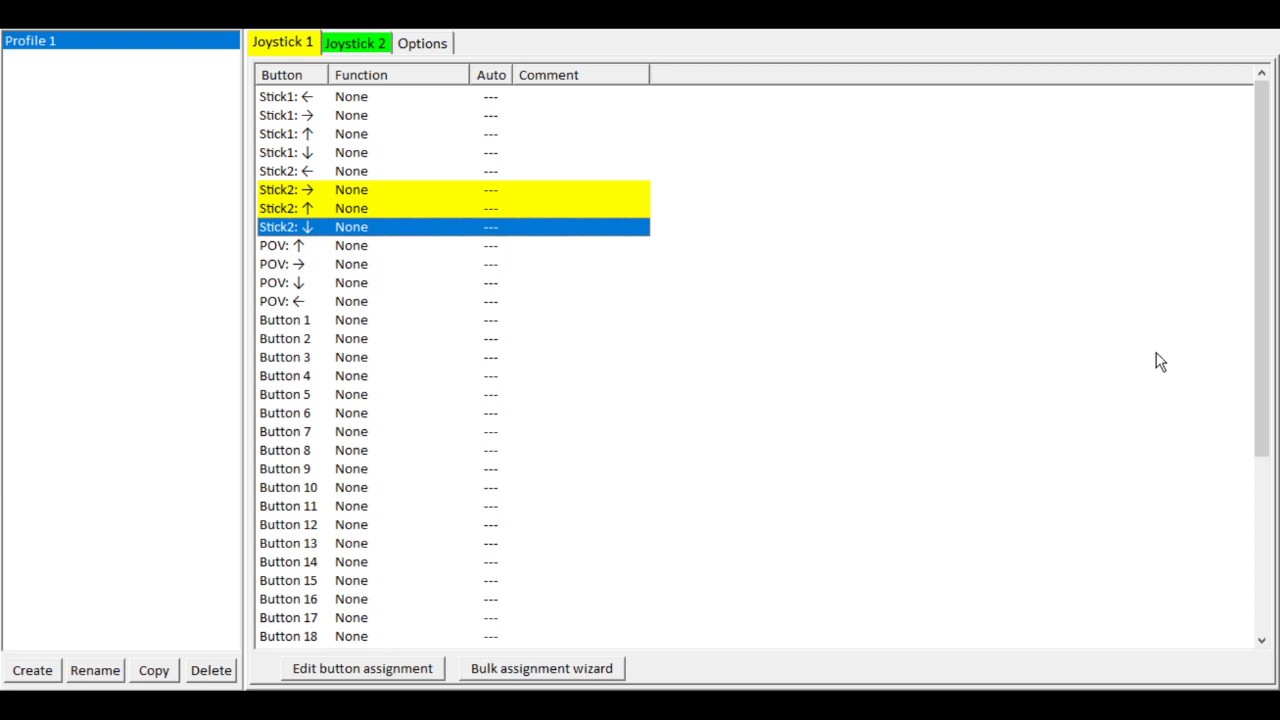
click(363, 494)
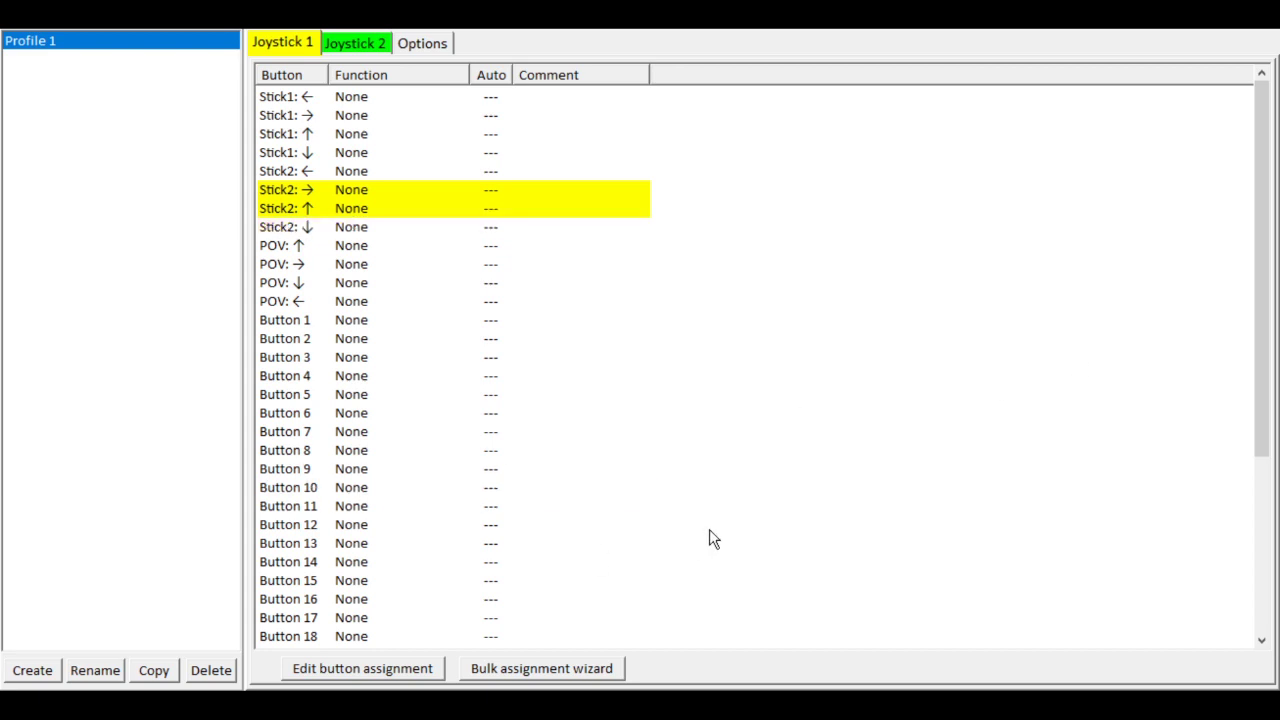